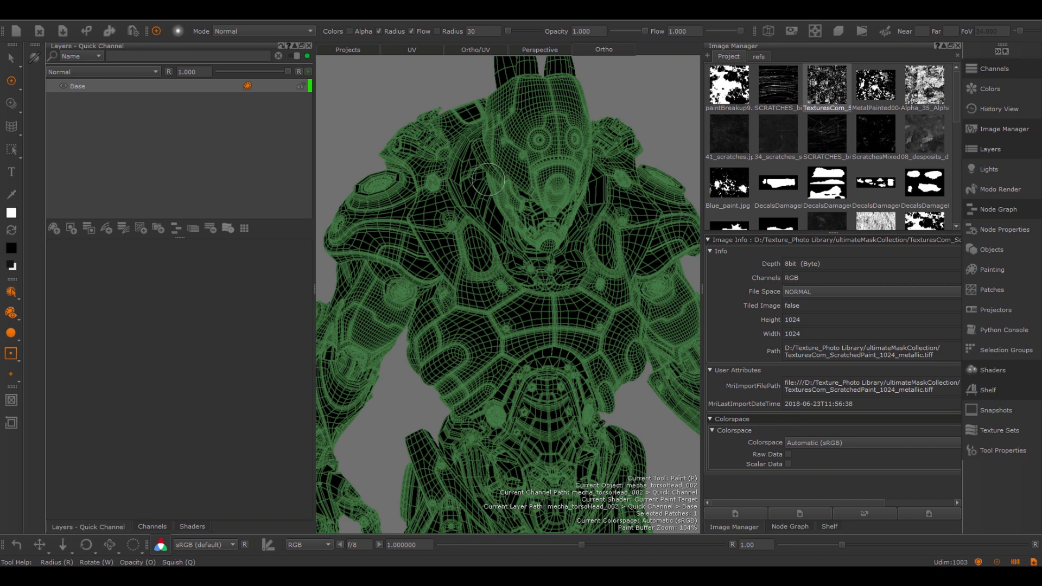
- Add a Tiled procedural layer above Base and assign TexturesCom_ScratchedPaint_1024_metallic.tiff as its tile image
left_click(158, 86)
key("Tab")
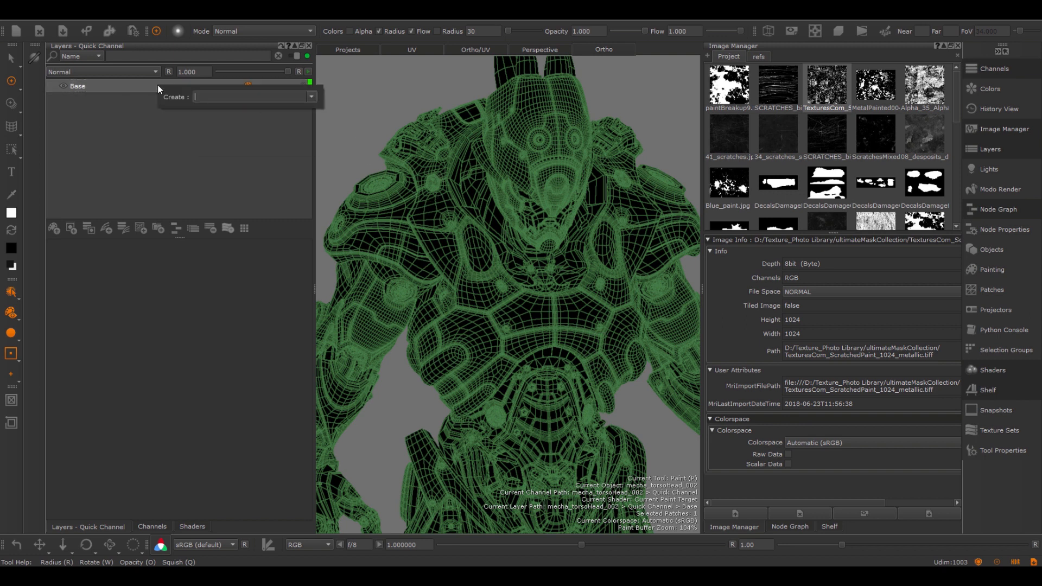
type("til")
key("Return")
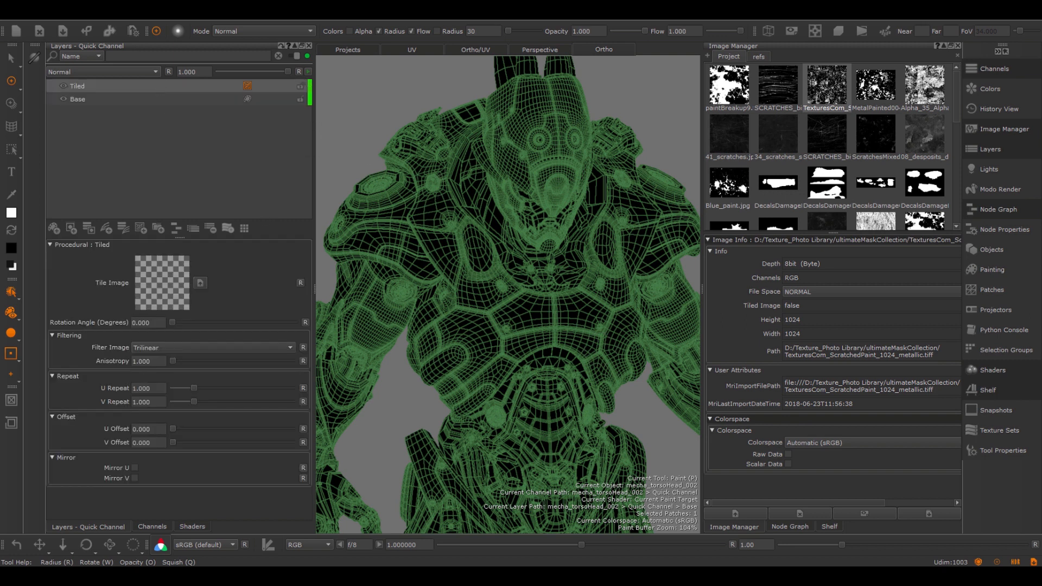
left_click_drag(827, 85, 161, 283)
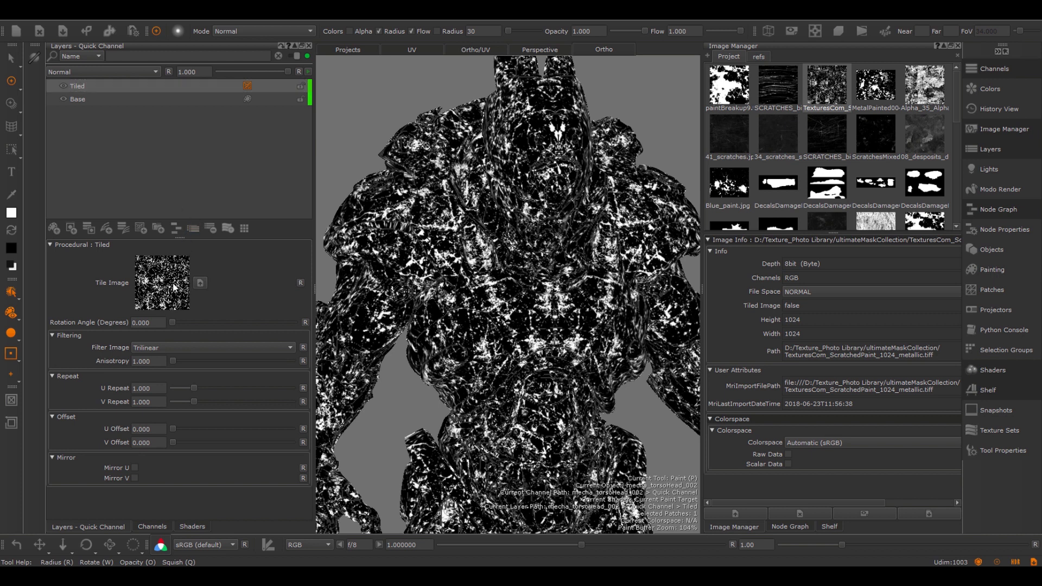
- Swap the Tiled layer's type to Axis Projection
right_click(104, 86)
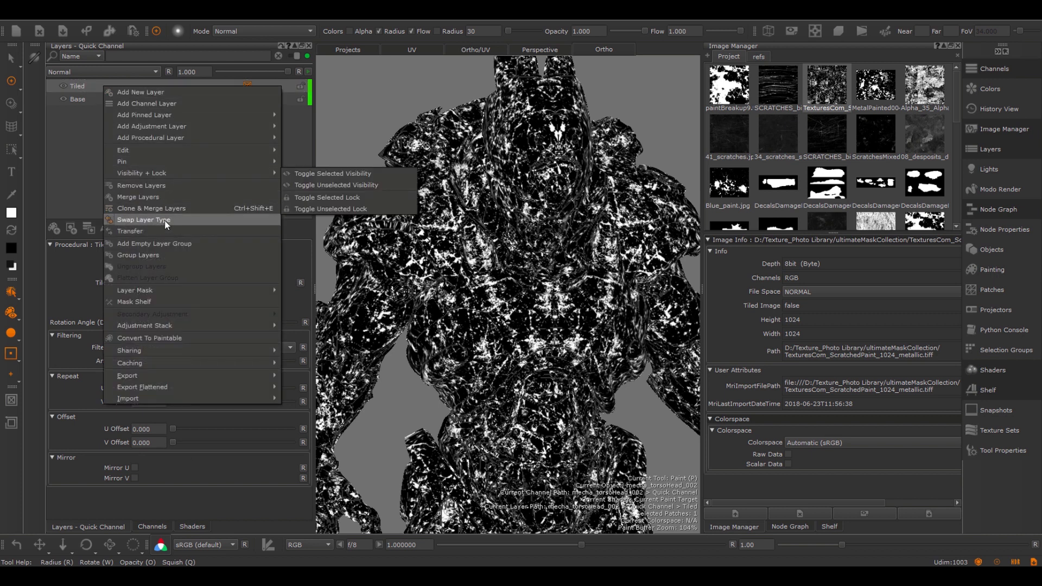
left_click(215, 221)
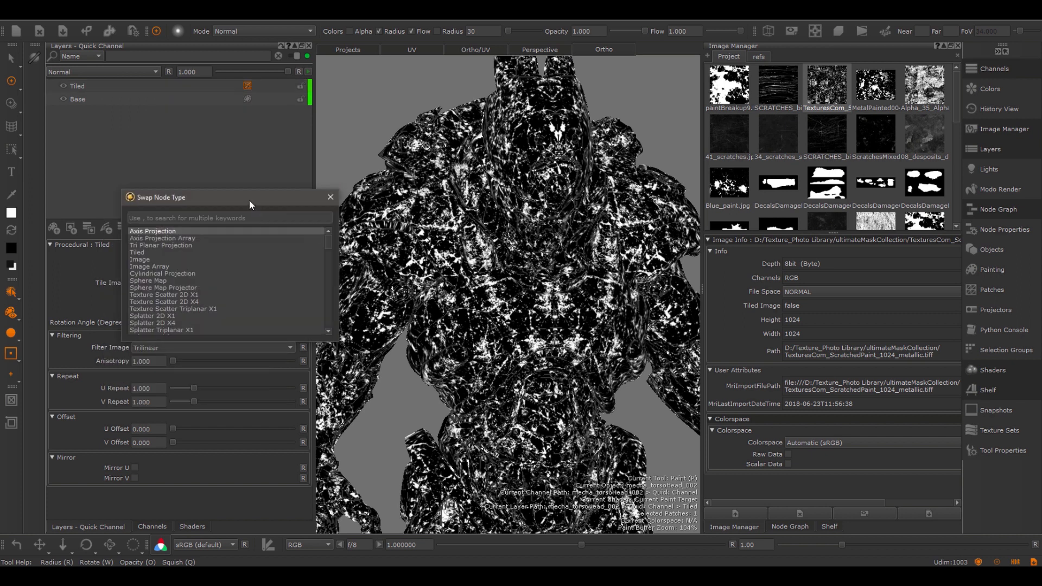
left_click_drag(250, 201, 396, 181)
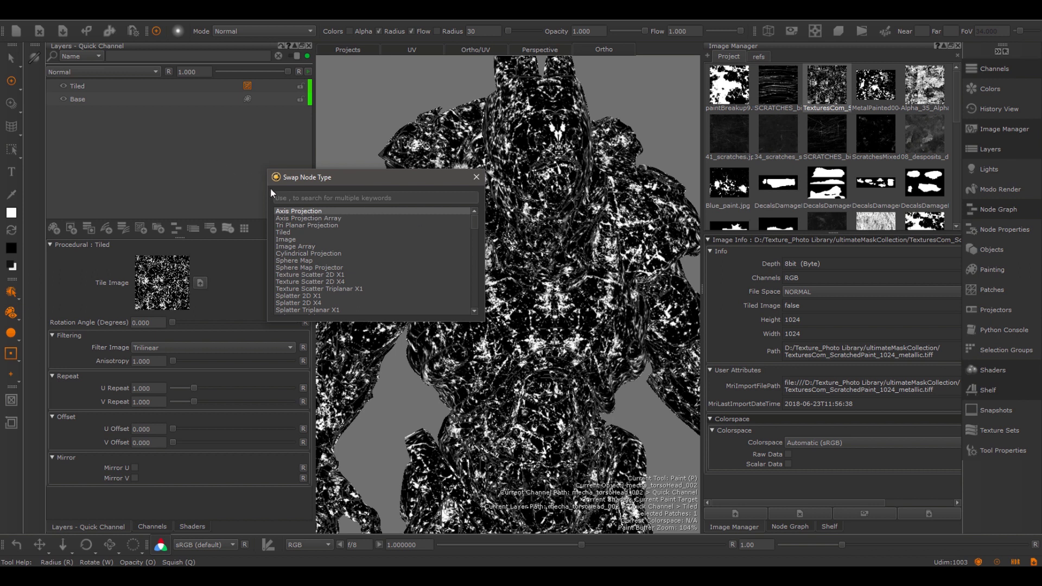
left_click(307, 211)
double_click(307, 211)
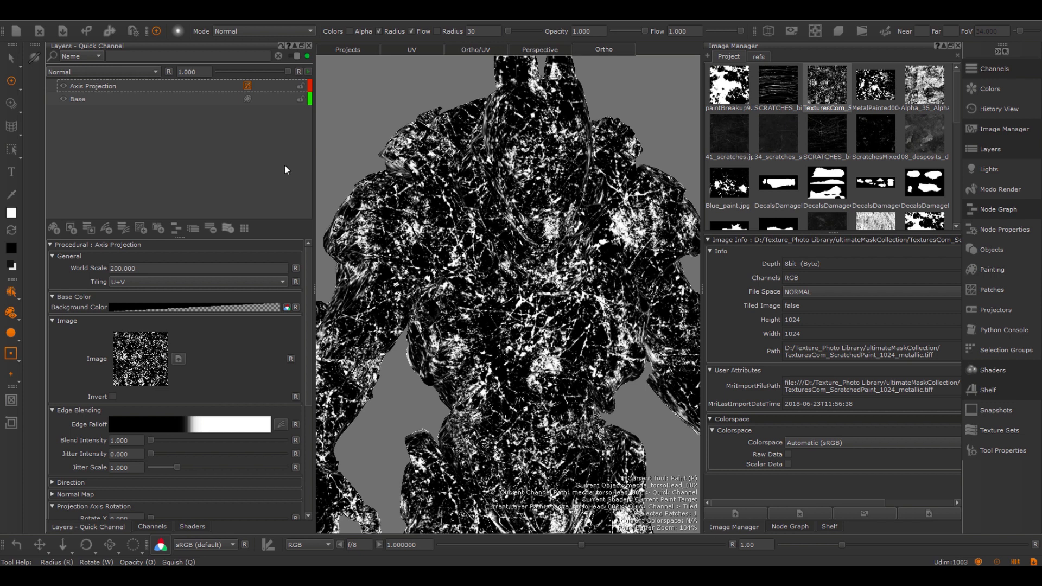
- Create a Tiled node in the node graph
left_click(790, 527)
key("Tab")
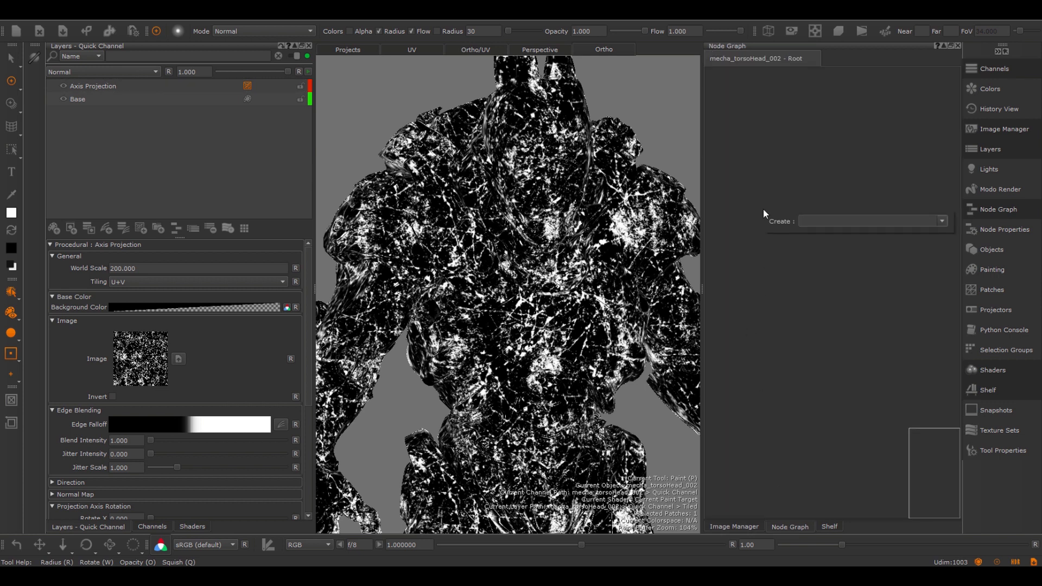
type("Tiled")
key("Return")
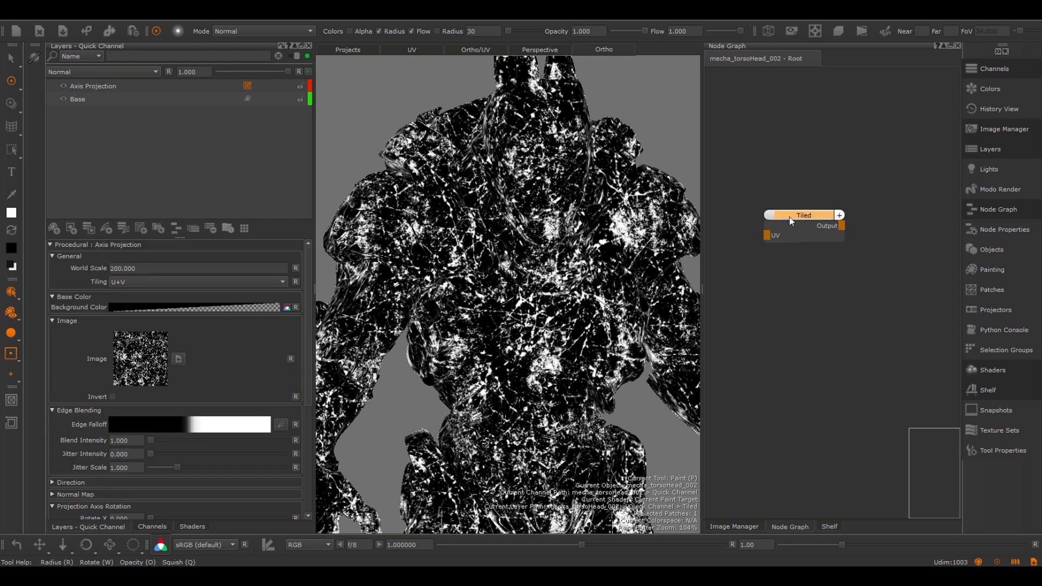
- Assign the scratched paint texture as the Tiled node's tile image and show the node's output on the model
left_click(790, 217)
left_click(735, 527)
left_click_drag(827, 87, 158, 117)
left_click(790, 527)
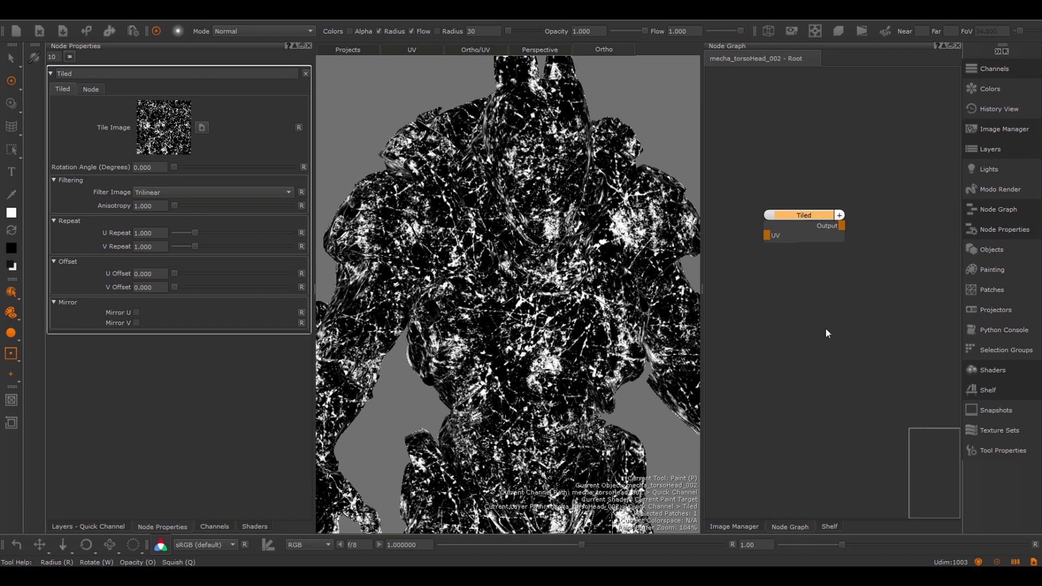
key("1")
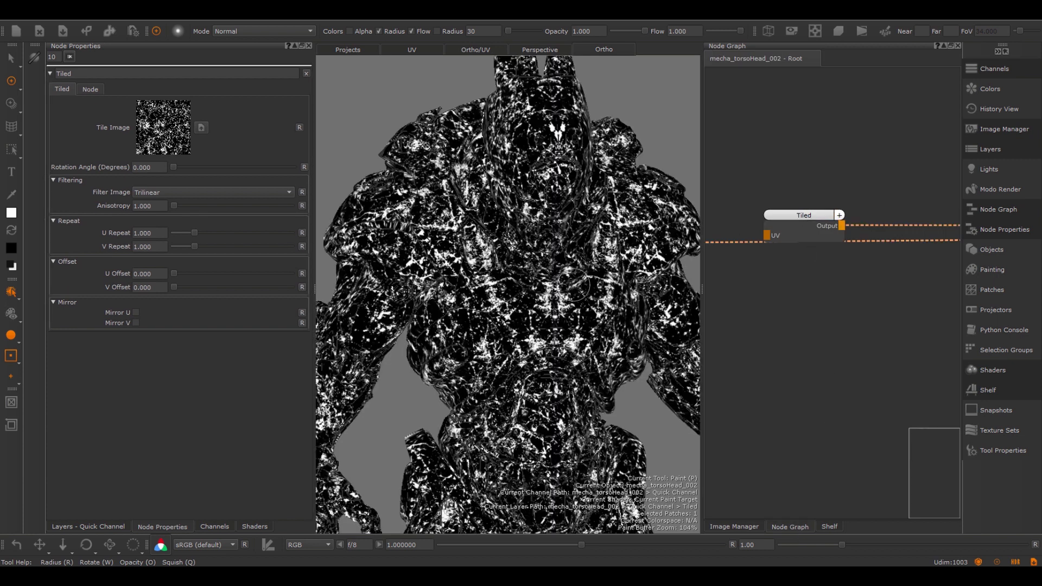
- Swap the Tiled node's type to Axis Projection in the node graph
left_click(790, 219)
right_click(790, 217)
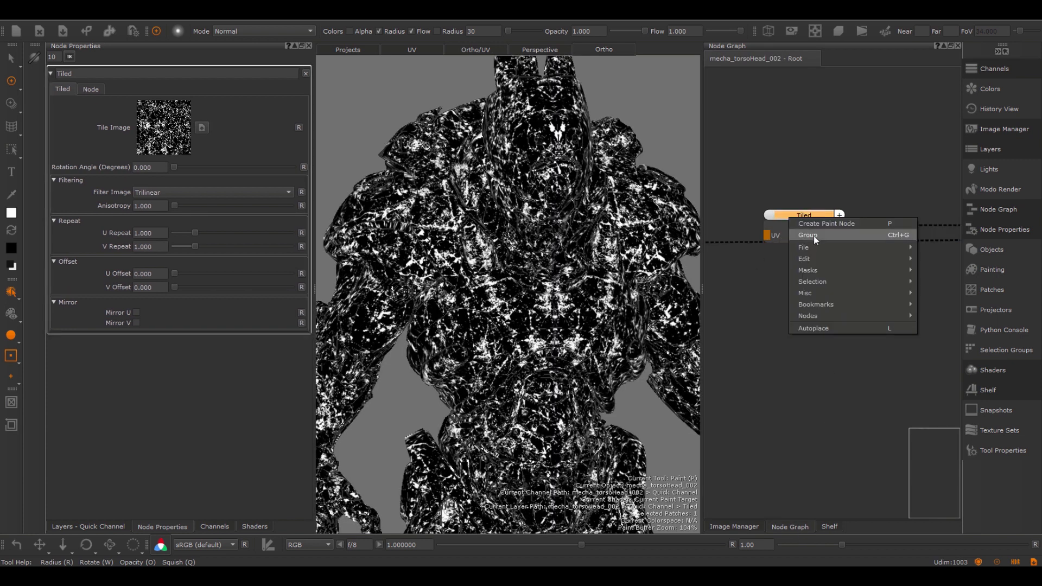
mouse_move(814, 257)
left_click(848, 258)
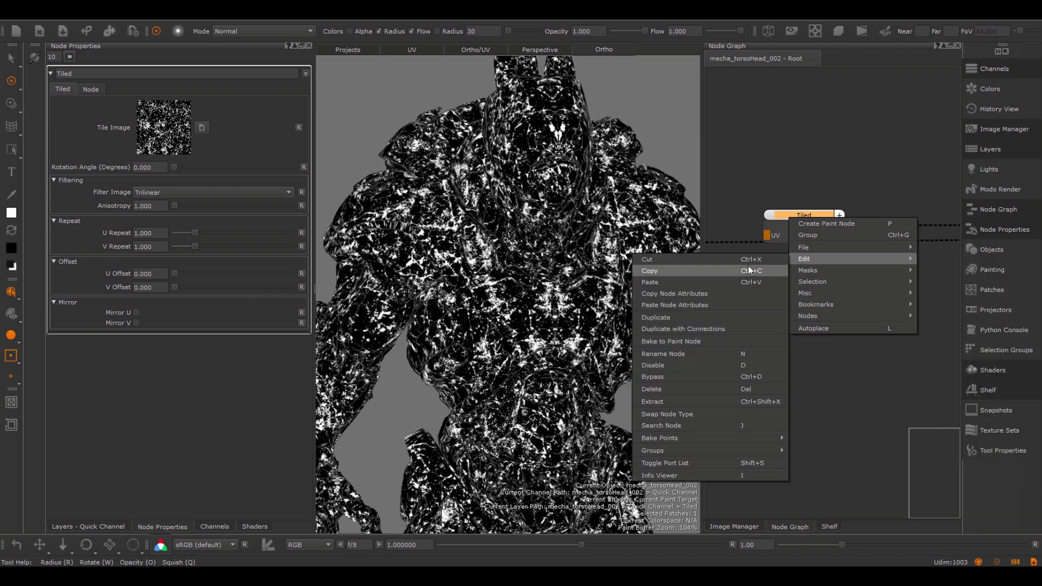
left_click(680, 414)
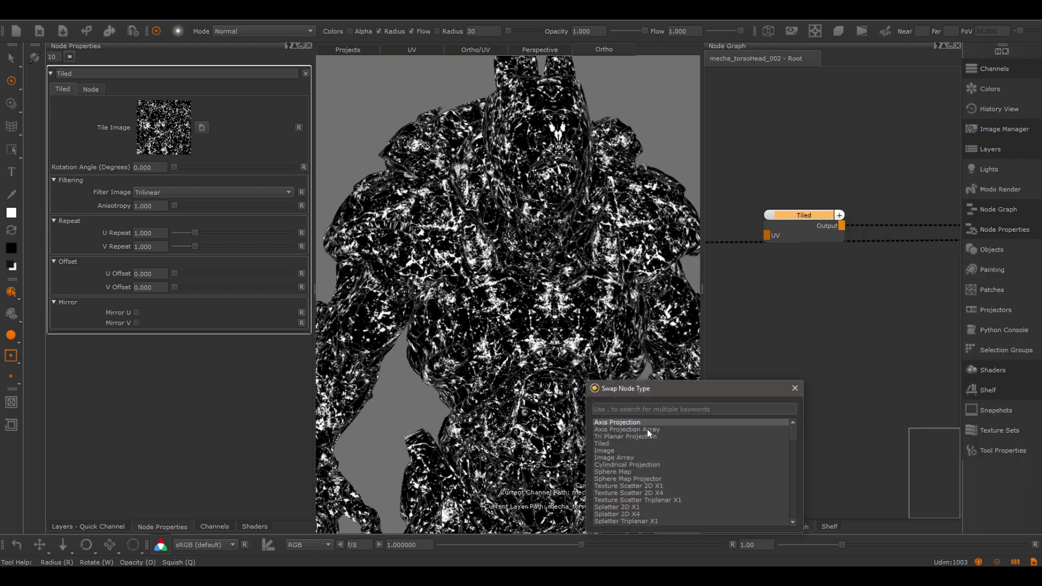
double_click(622, 422)
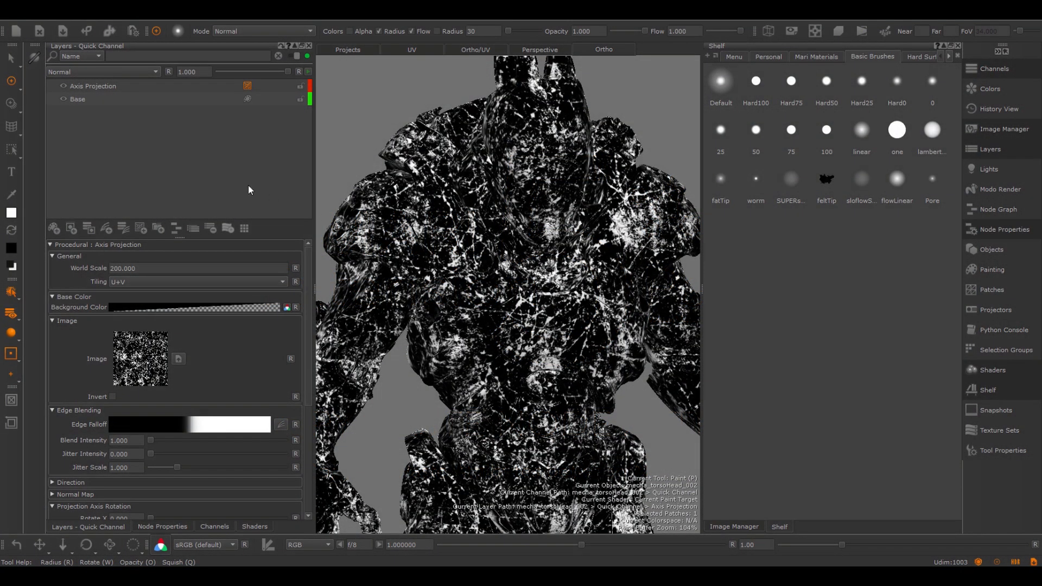
- Add a Cloud (extended) procedural layer and delete the Axis Projection layer
left_click(110, 87)
key("Tab")
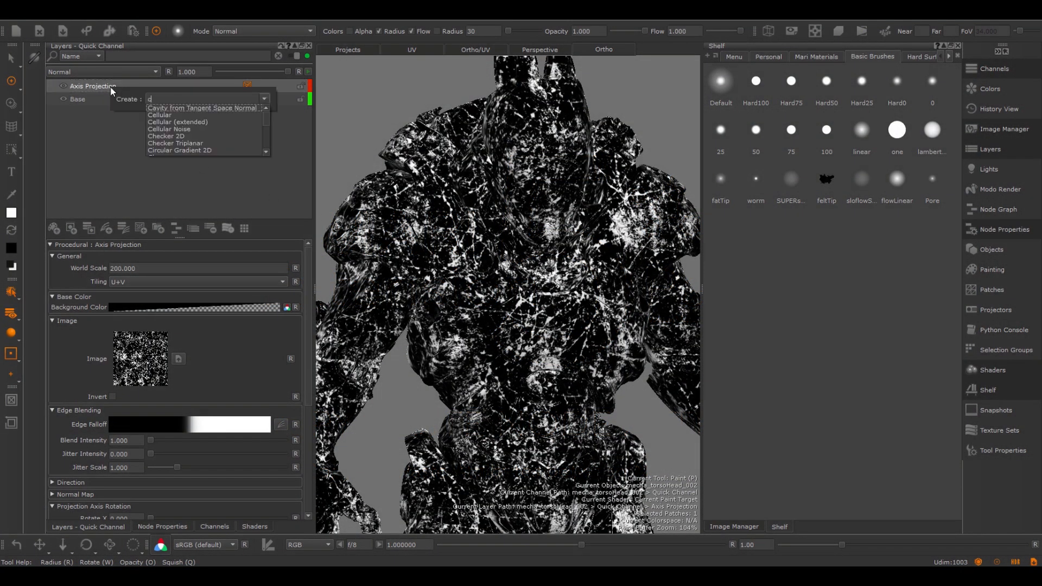
type("clou")
key("Down")
key("Return")
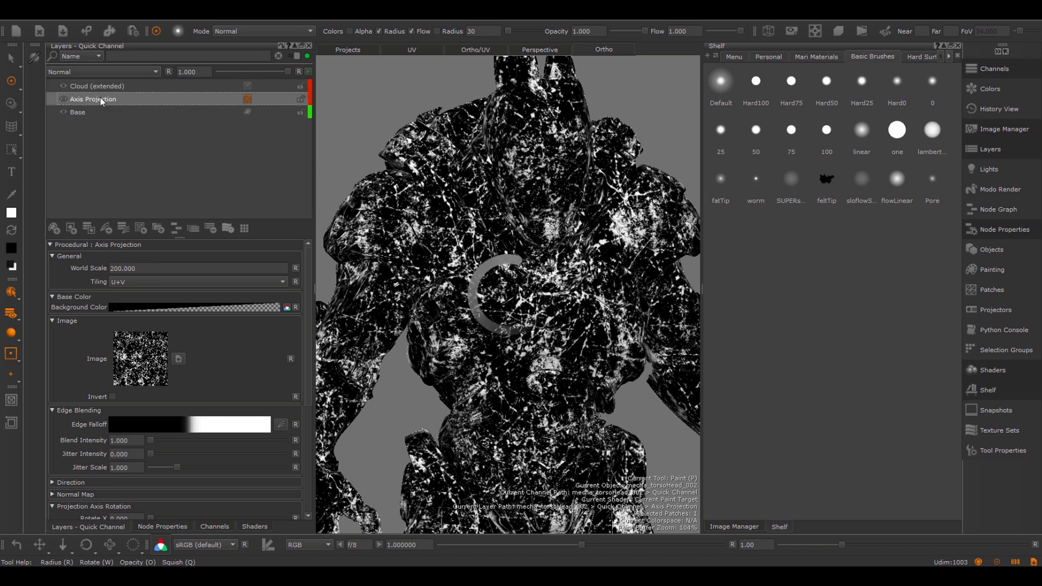
key("Delete")
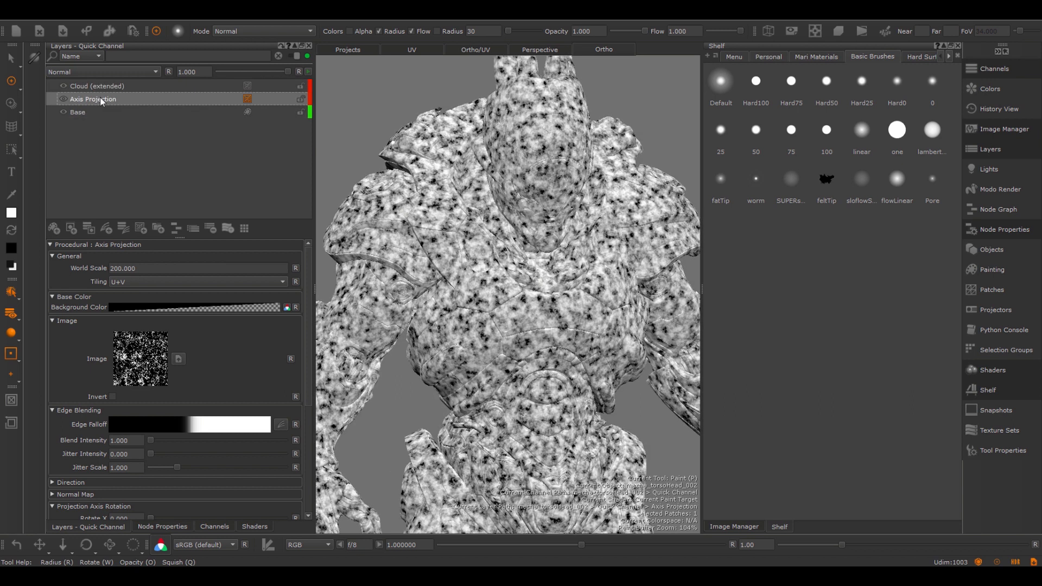
- Set the Cloud (extended) layer's Size to 0.611 and Roughness to 0.868
left_click(110, 88)
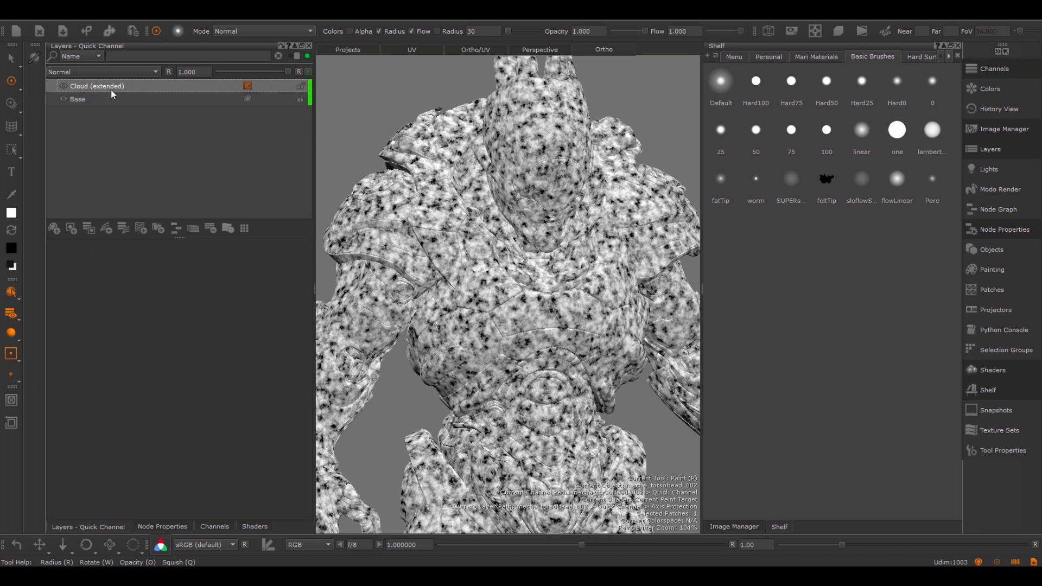
left_click_drag(175, 301, 203, 330)
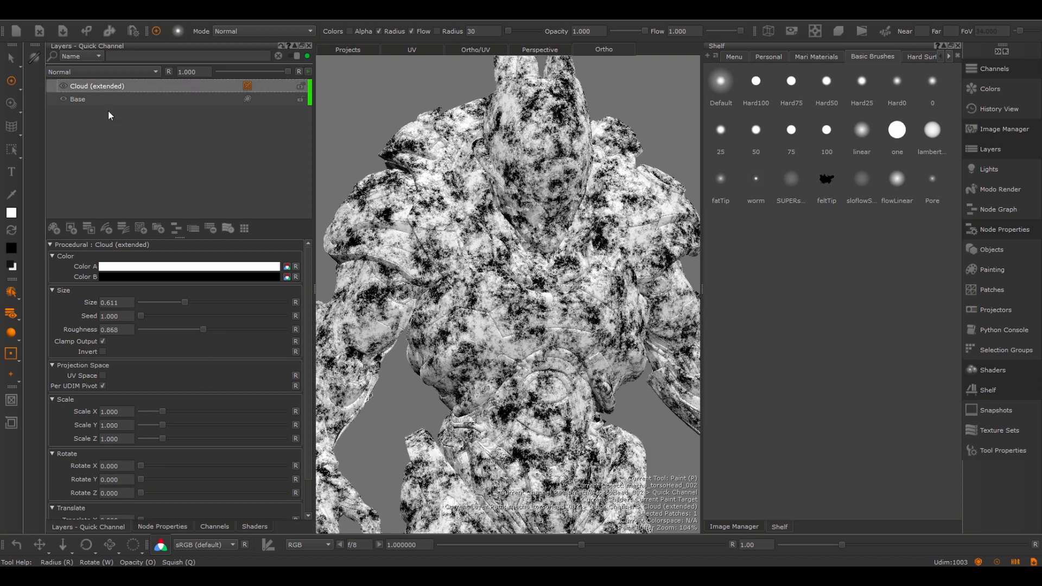
- Add a second Cloud (extended) procedural layer on top of the layer stack
key("Tab")
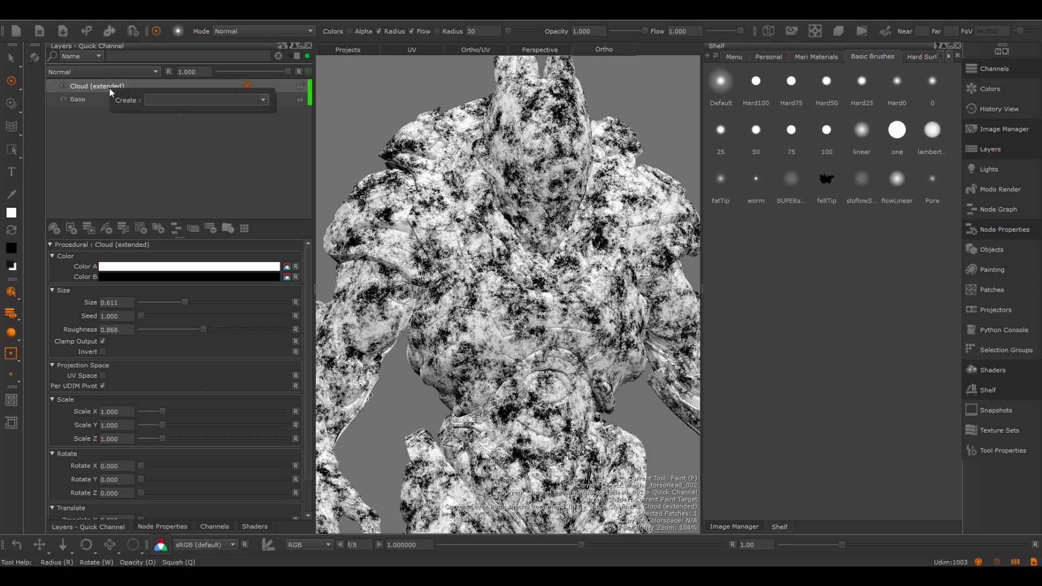
type("cloud")
key("Down")
key("Down")
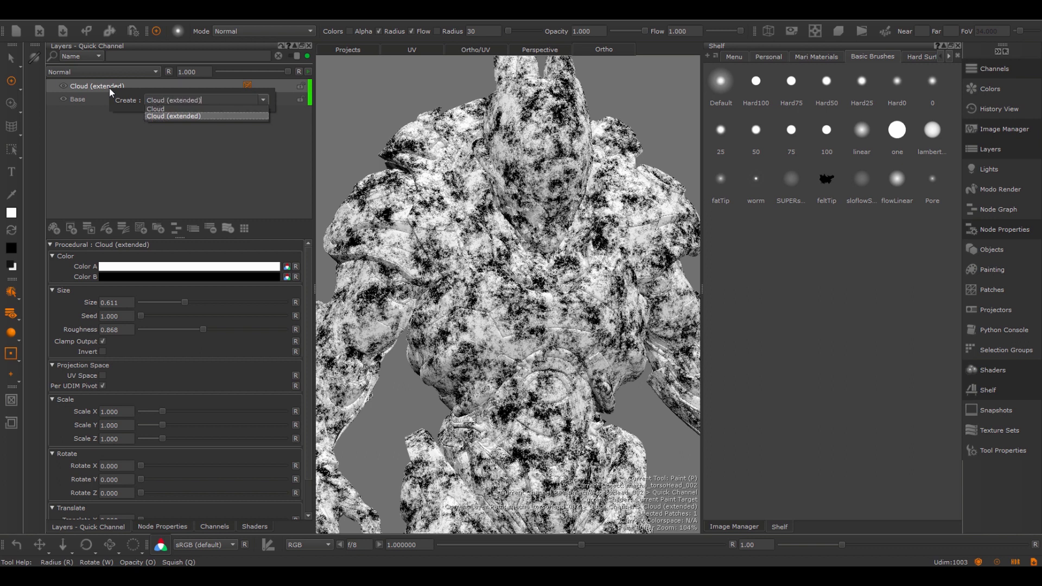
key("Return")
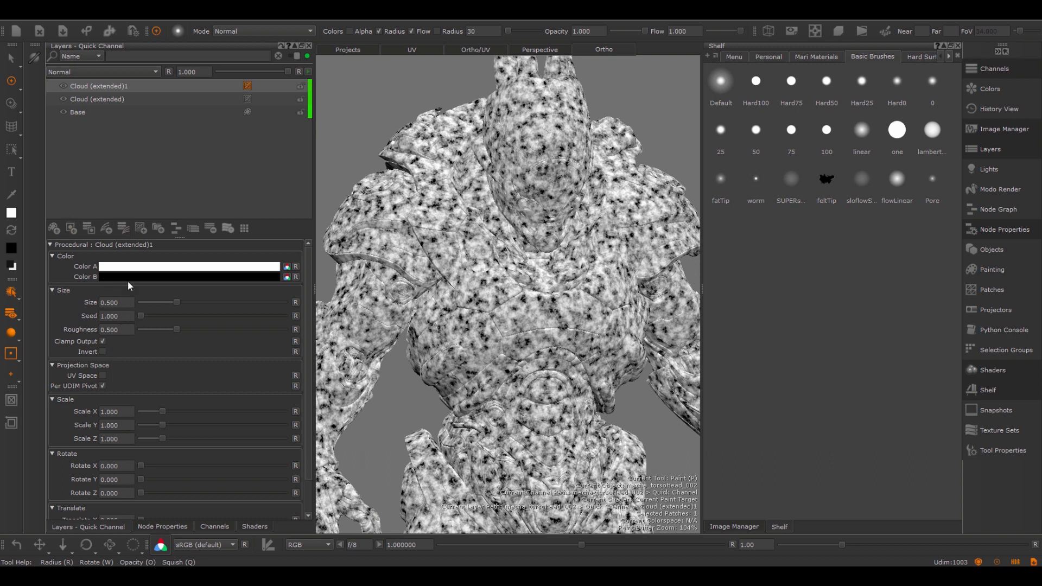
- Copy the layer attributes of the lower Cloud (extended) layer and paste them onto Cloud (extended)1
left_click(103, 100)
right_click(102, 100)
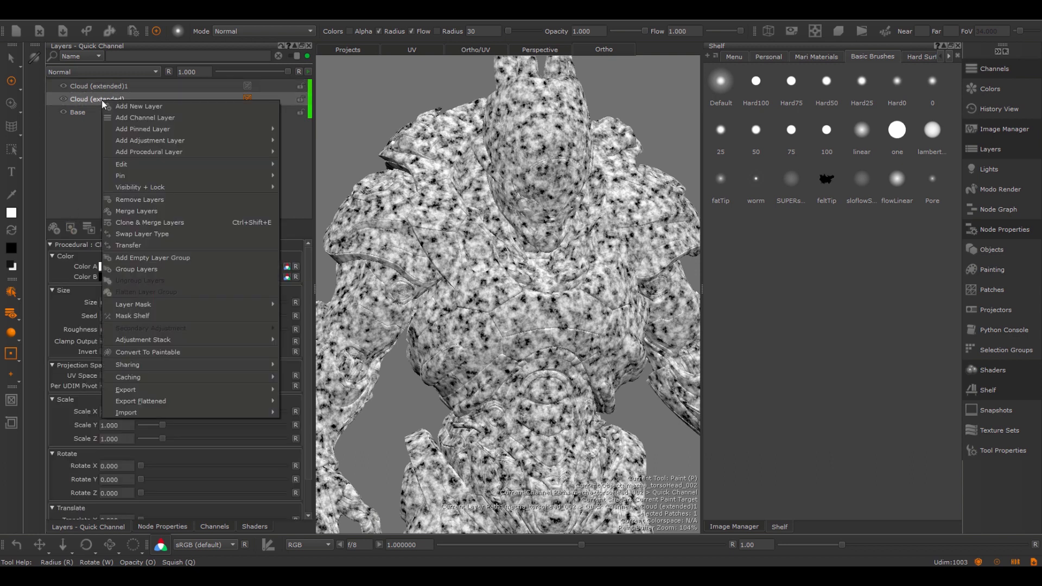
mouse_move(183, 128)
mouse_move(237, 165)
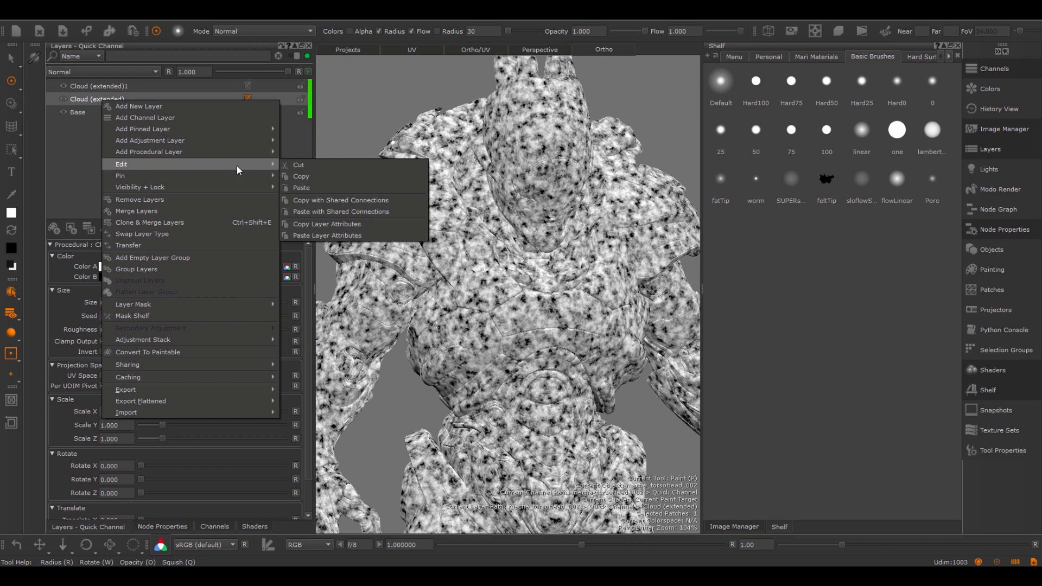
left_click(327, 224)
left_click(107, 86)
right_click(115, 86)
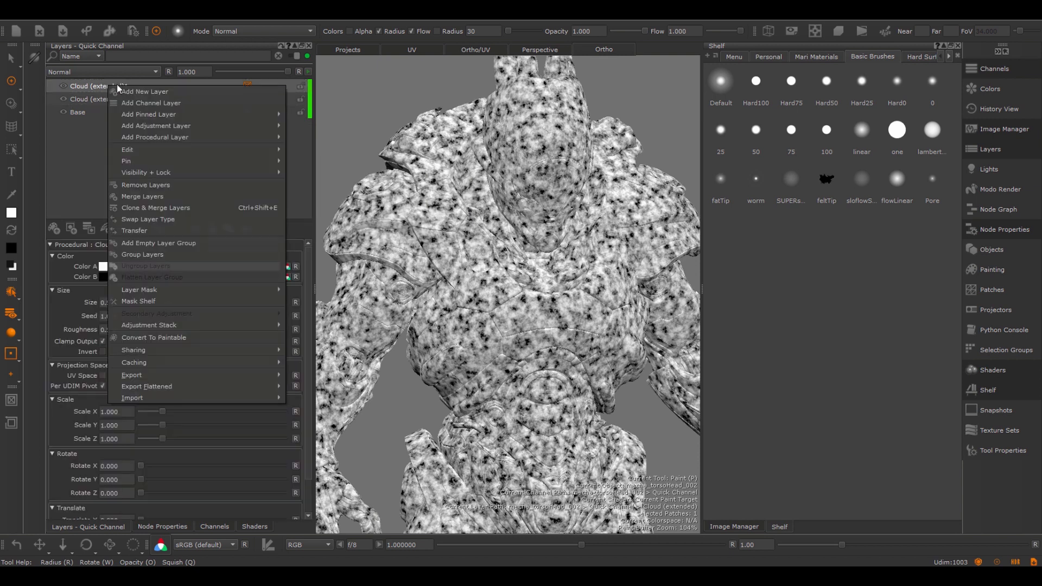
mouse_move(203, 154)
left_click(337, 220)
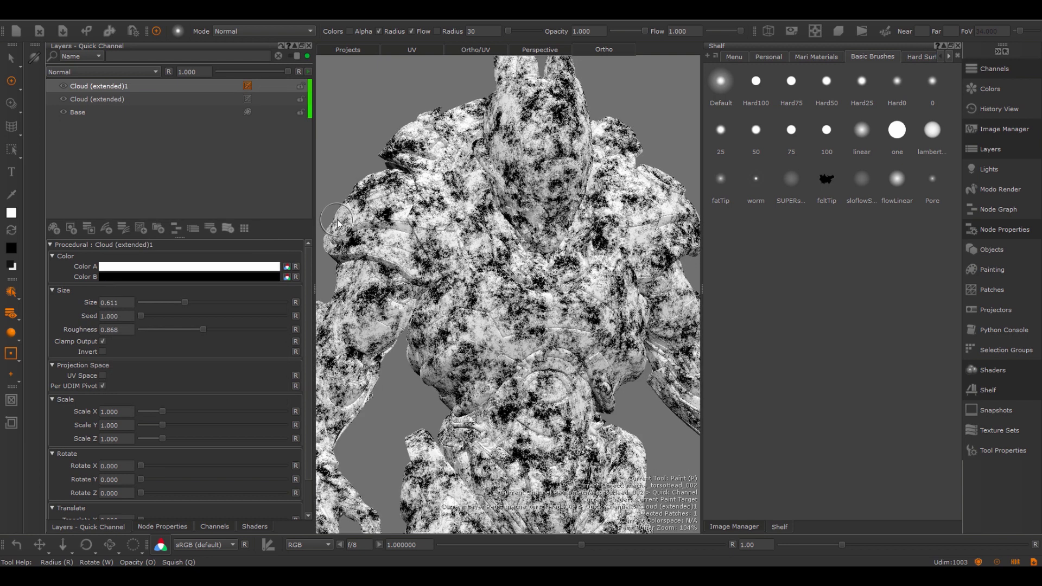
- Lower the layer opacity of Cloud (extended)1 to 0.594 and of Cloud (extended) to 0.336
left_click(104, 100)
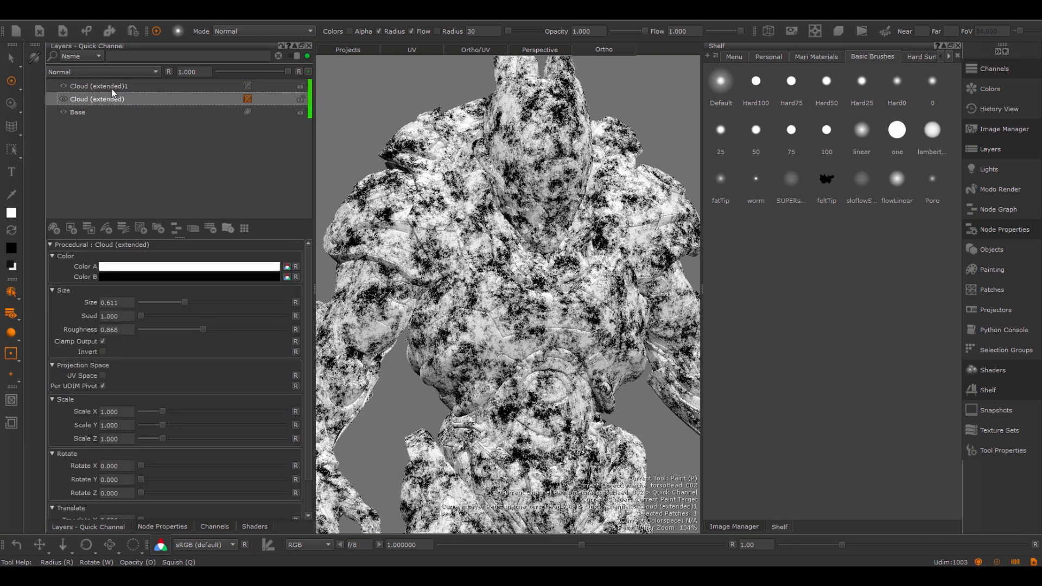
left_click(111, 88)
left_click_drag(289, 71, 188, 77)
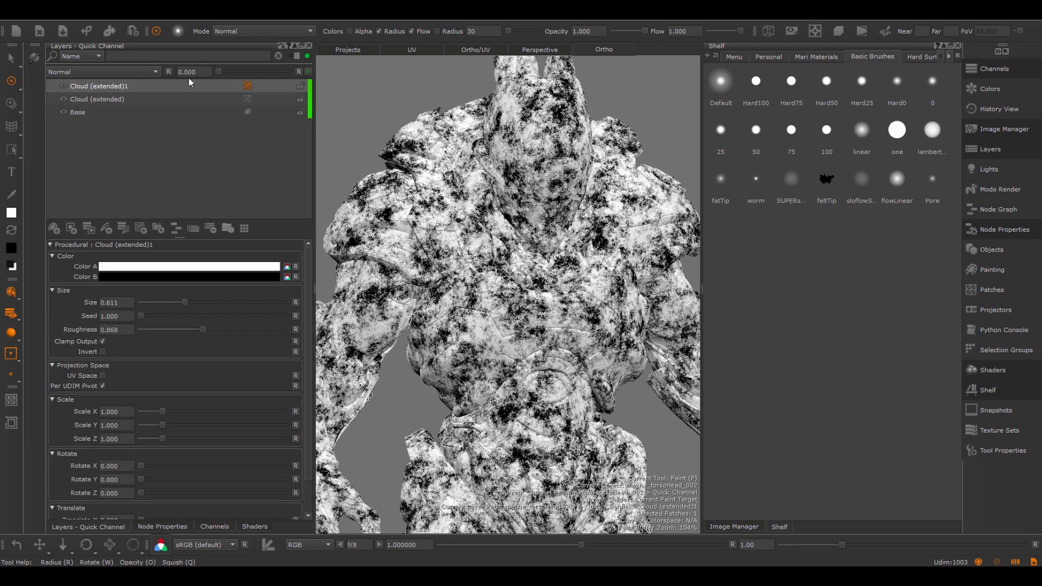
left_click(118, 99)
left_click_drag(288, 69, 242, 76)
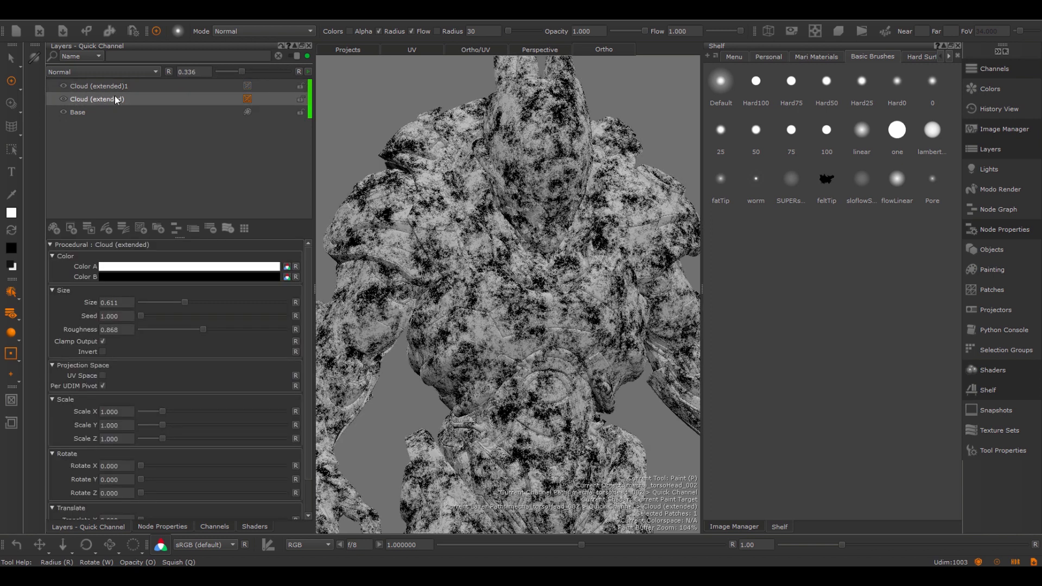
- Transfer the lower Cloud (extended) layer's attributes, including its 0.336 opacity, to Cloud (extended)1 by copying and pasting layer attributes
right_click(115, 97)
mouse_move(195, 159)
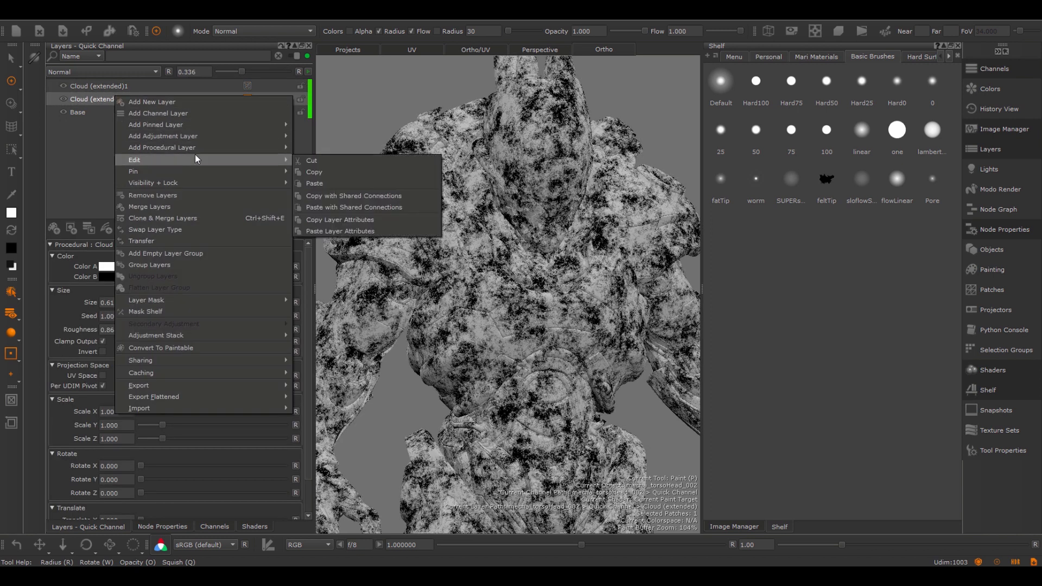
left_click(337, 218)
left_click(95, 87)
right_click(94, 87)
mouse_move(235, 148)
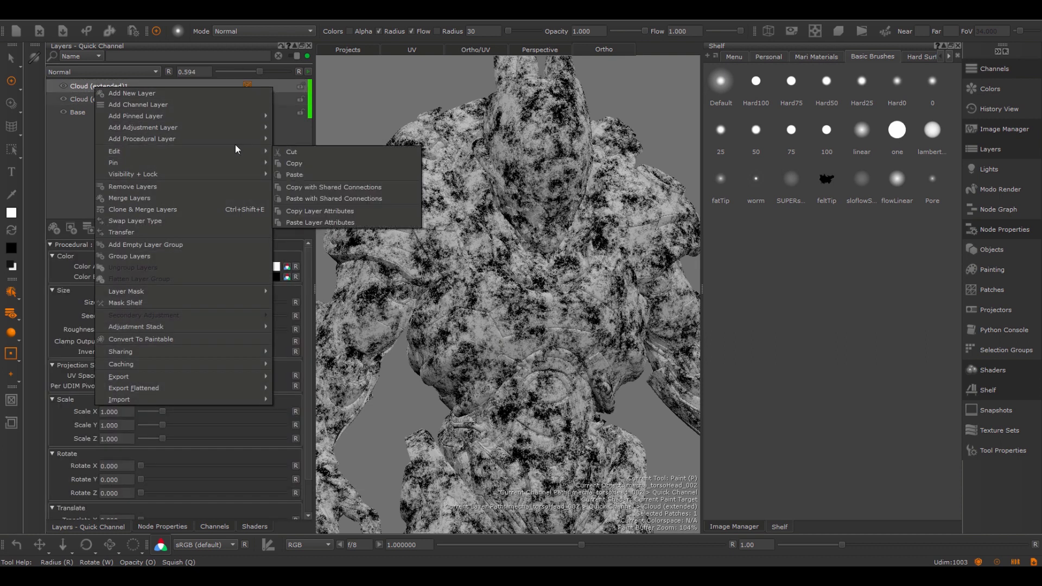
left_click(327, 219)
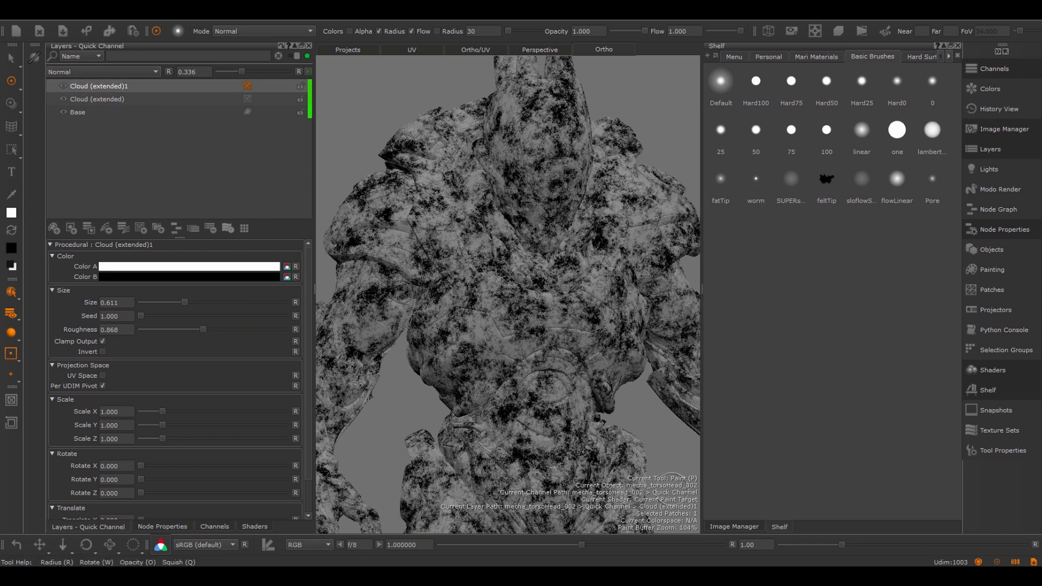
- Create a Cloud node in the node graph and set its Roughness to 0.868
left_click(1002, 215)
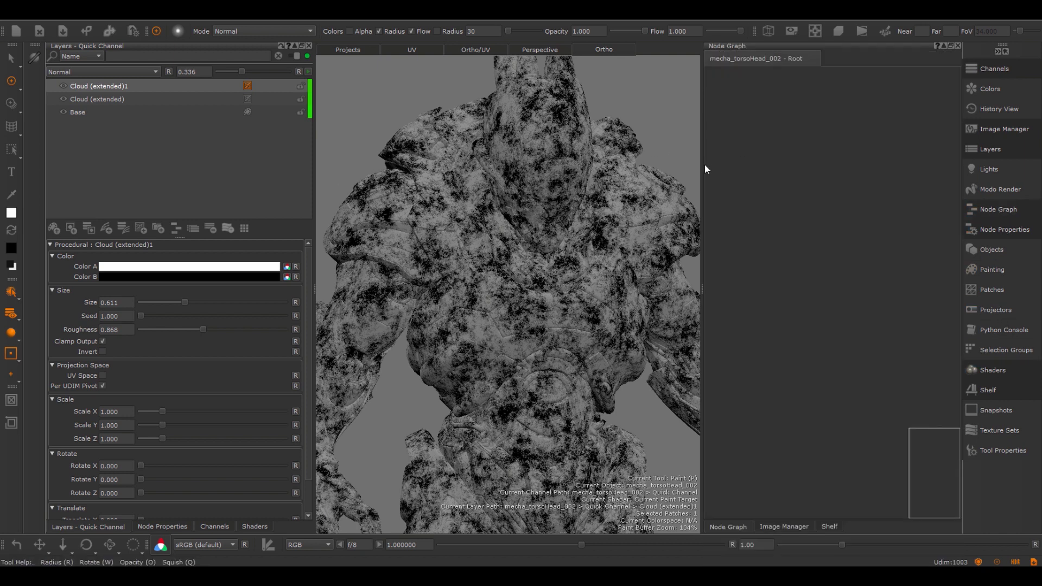
right_click(740, 162)
left_click(749, 141)
key("Tab")
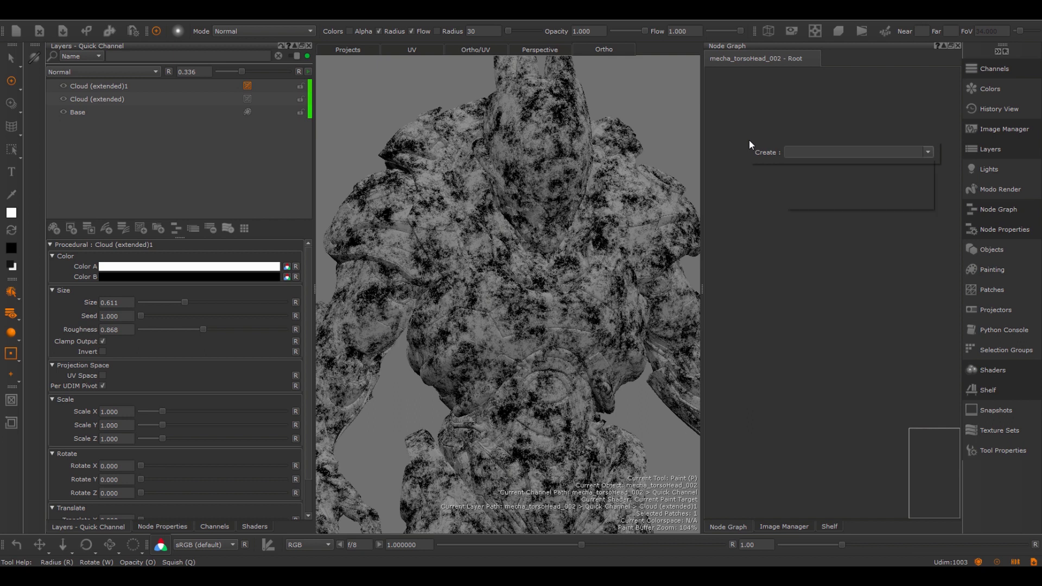
type("cloud")
key("Return")
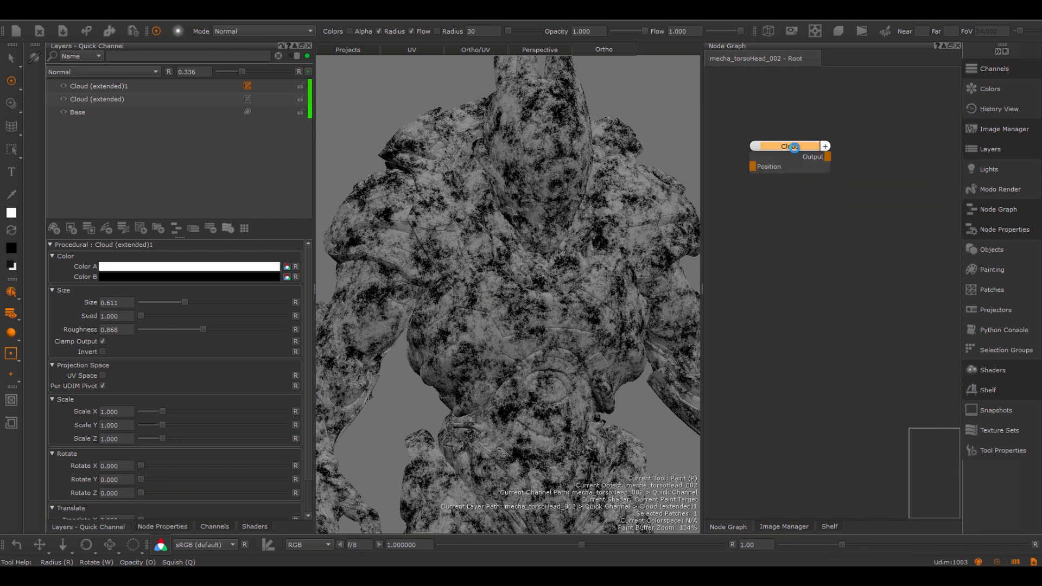
double_click(794, 148)
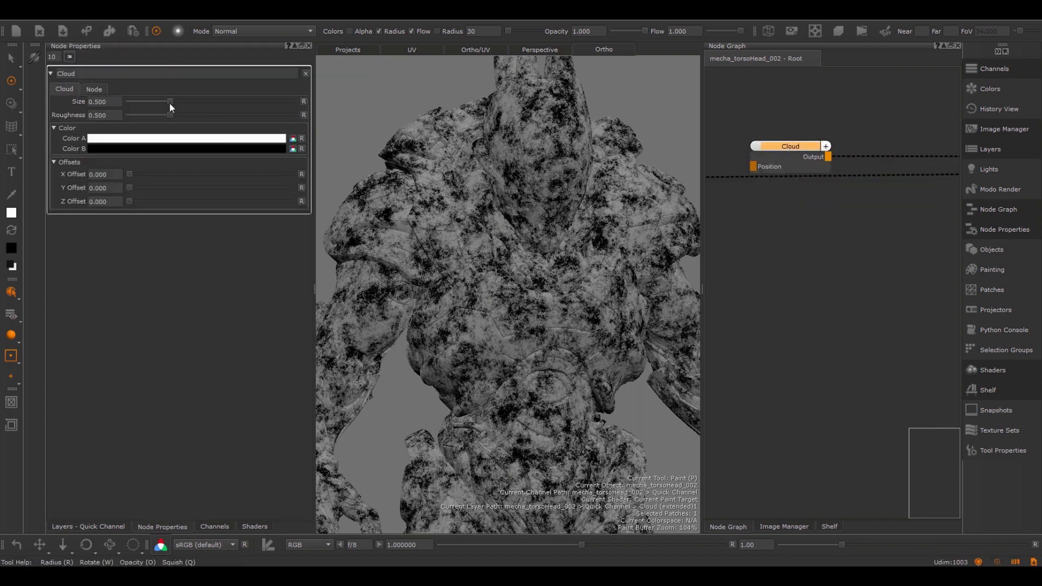
left_click_drag(170, 114, 200, 115)
- Add a second Cloud node below the first one in the node graph
left_click(812, 294)
key("Tab")
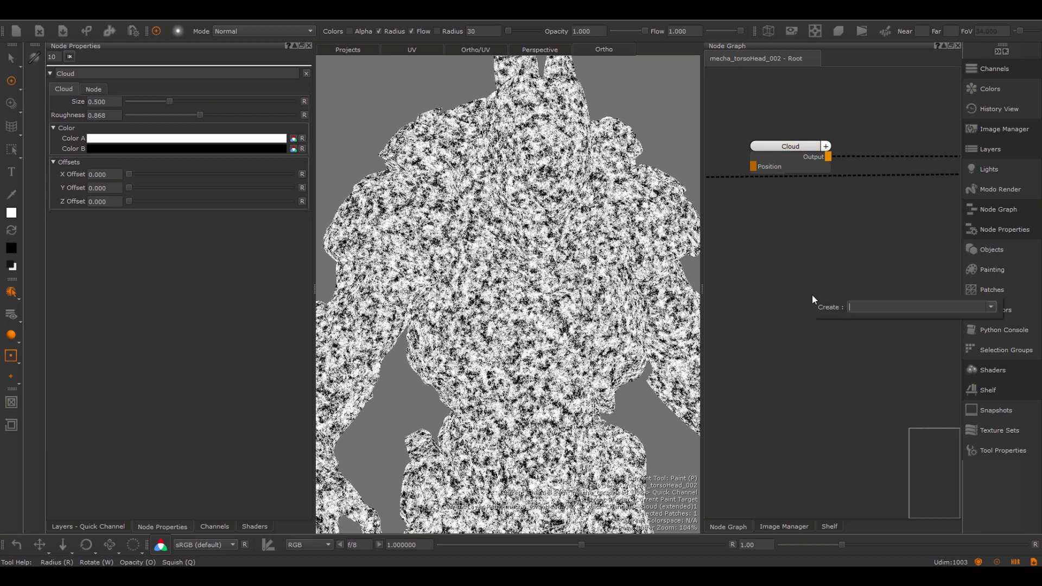
type("cloud")
key("Down")
key("Return")
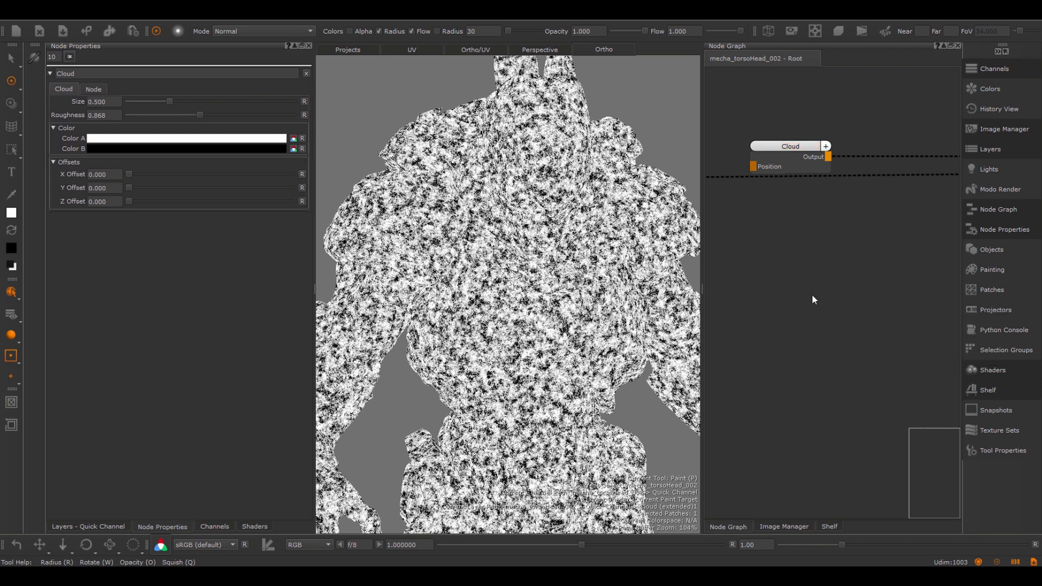
- Copy the node attributes of the Cloud node and paste them onto Cloud1
left_click(788, 148)
right_click(784, 148)
mouse_move(816, 190)
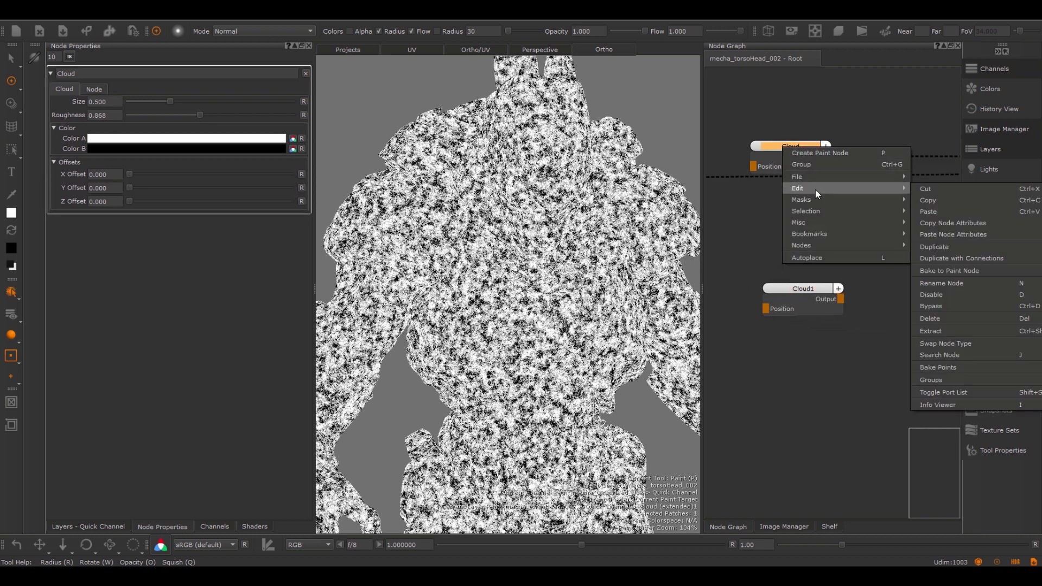
left_click(959, 223)
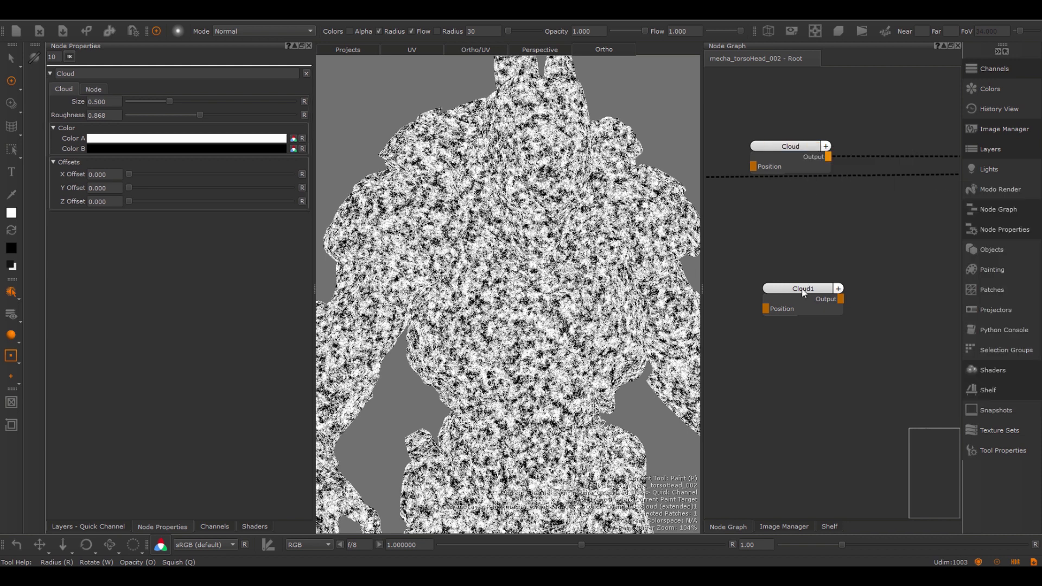
right_click(796, 291)
mouse_move(835, 330)
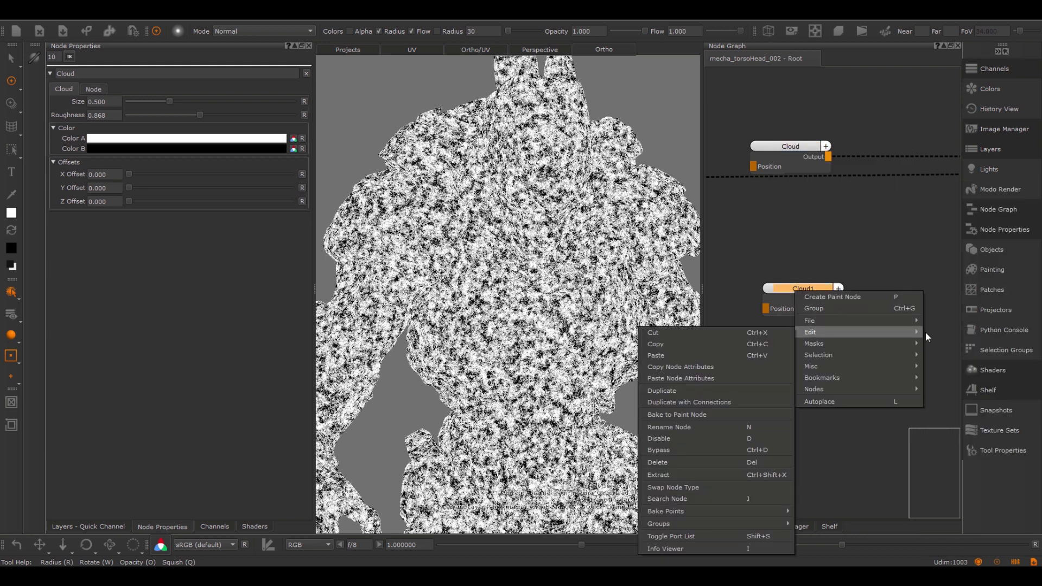
left_click(693, 378)
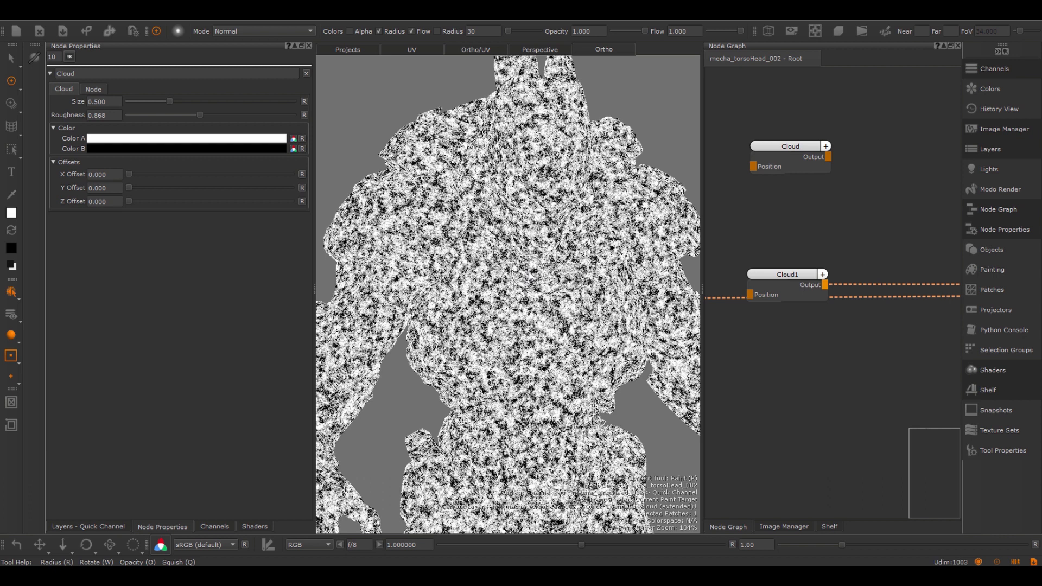
left_click(824, 358)
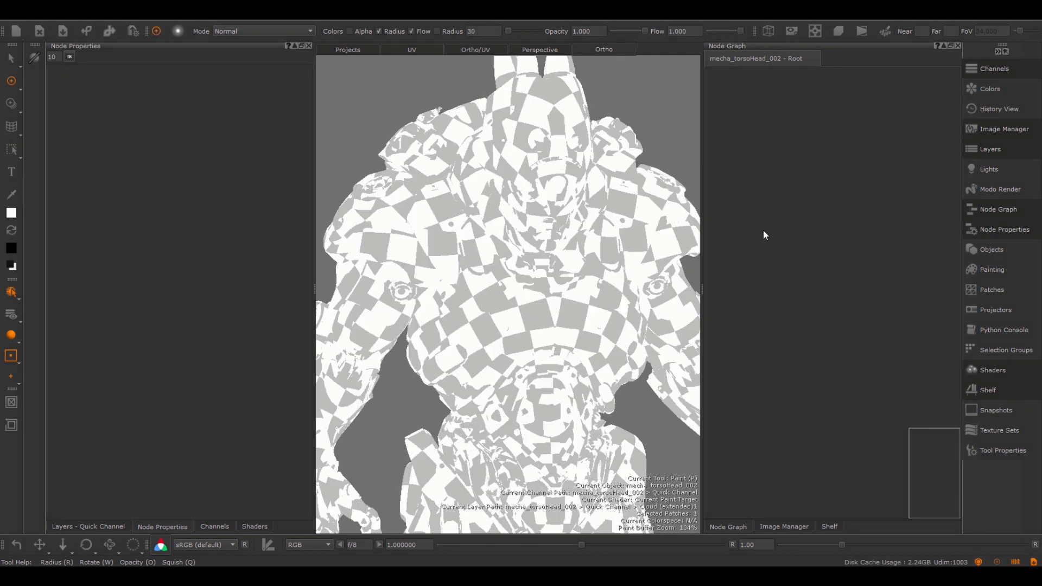
- Add the Grunge Dirt Thin 2D preset from the Mask Shelf procedurals to the node graph and view its output on the model
right_click(773, 185)
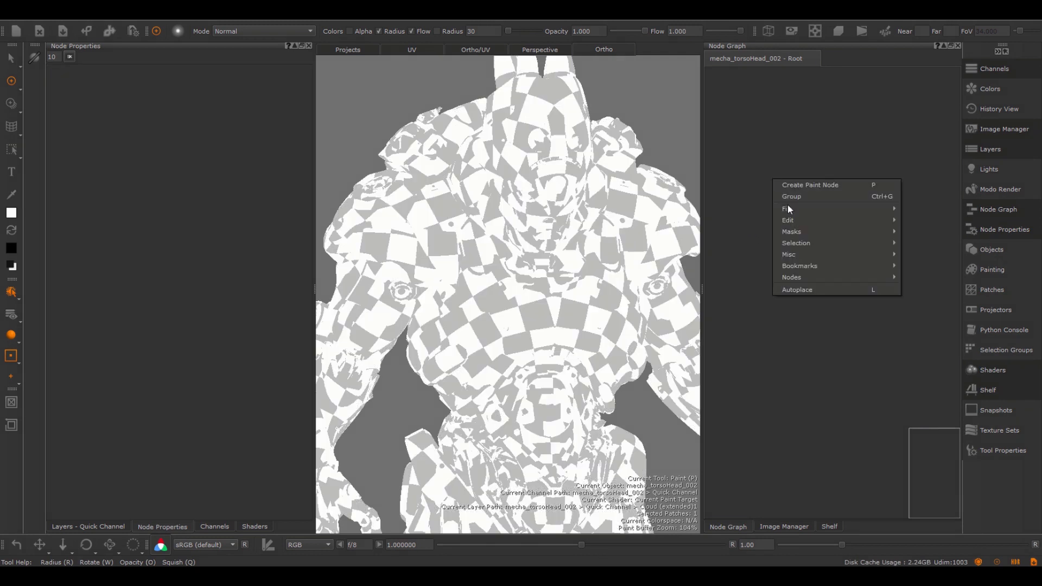
mouse_move(786, 230)
left_click(690, 232)
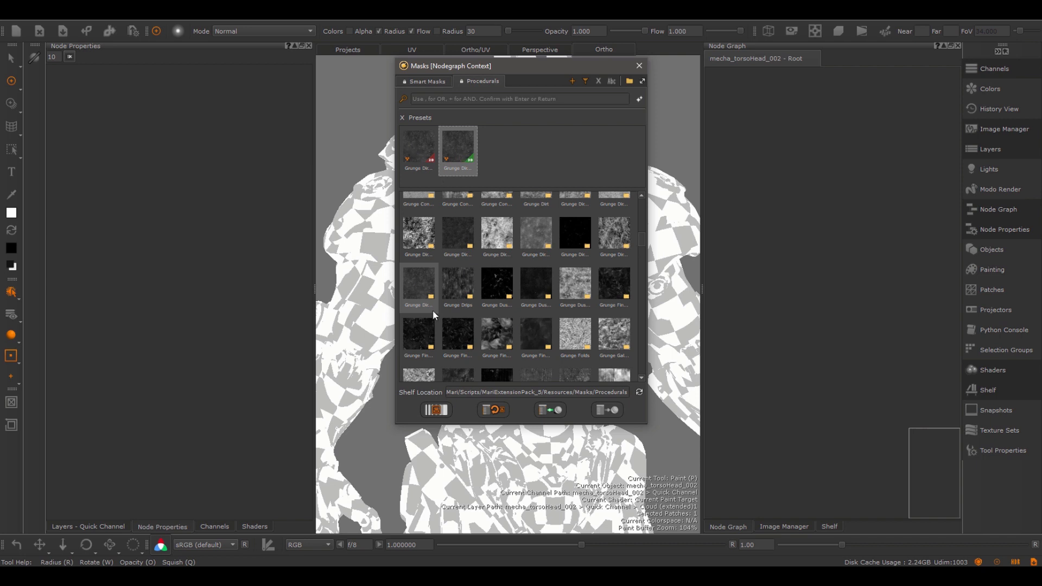
left_click(422, 140)
left_click_drag(422, 141, 819, 266)
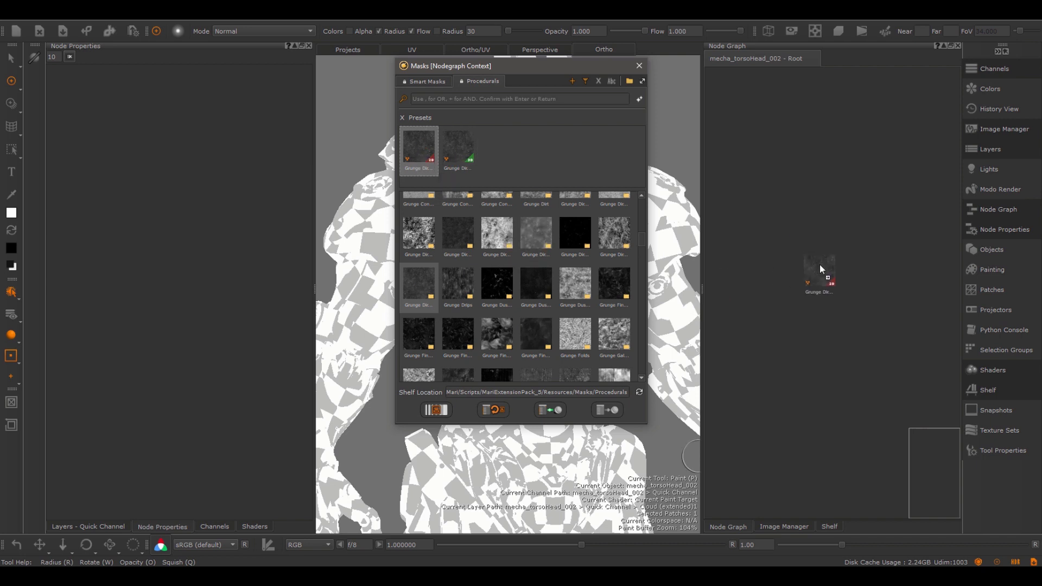
left_click_drag(806, 219, 807, 220)
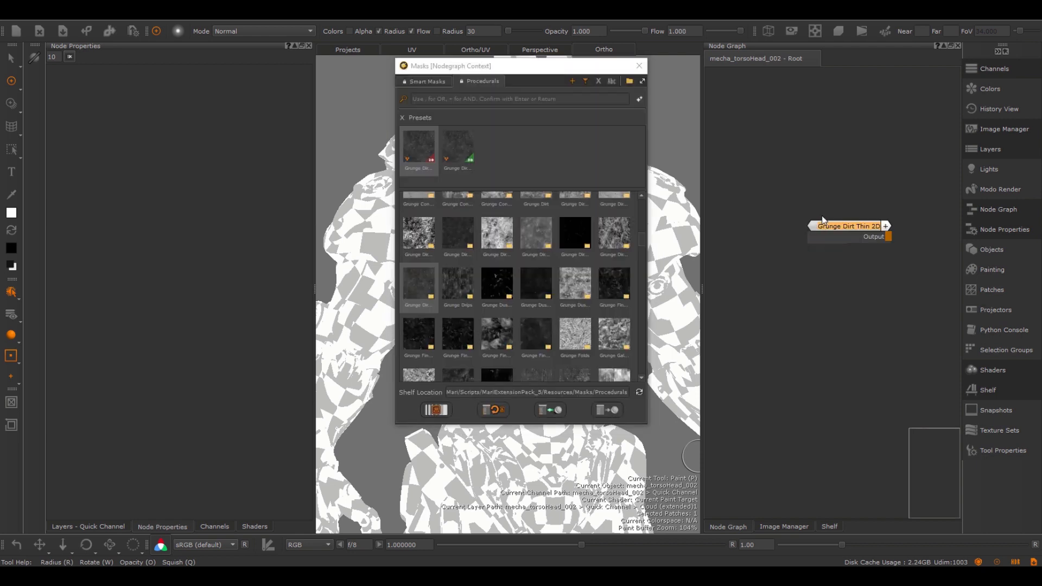
left_click(640, 66)
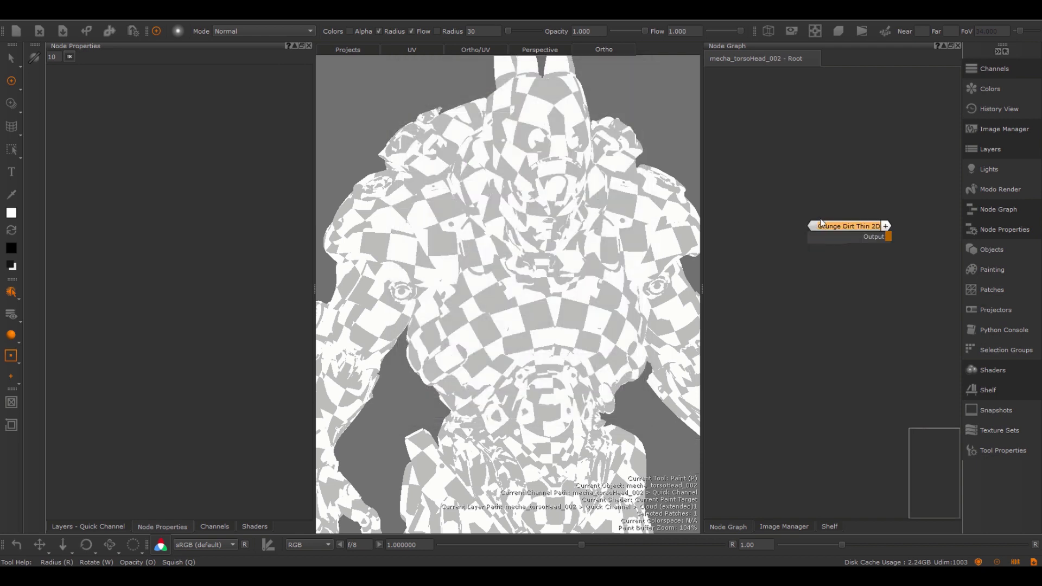
left_click_drag(843, 228, 776, 219)
key("1")
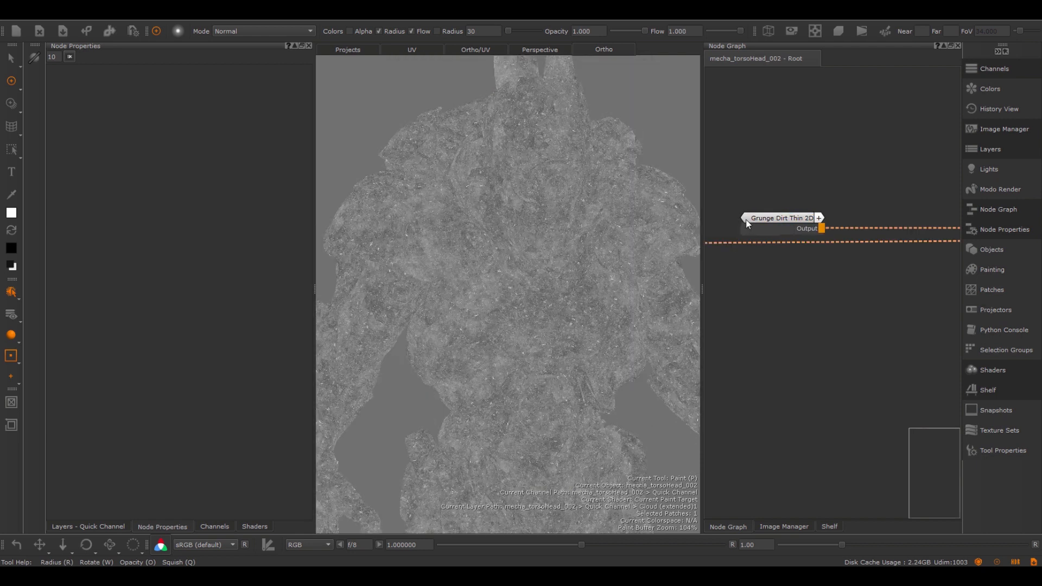
- Set the Grunge Dirt Thin 2D node's Balance to 0.758, Contrast to 0.778 and Mask Random to 0.536
left_click(780, 223)
double_click(780, 223)
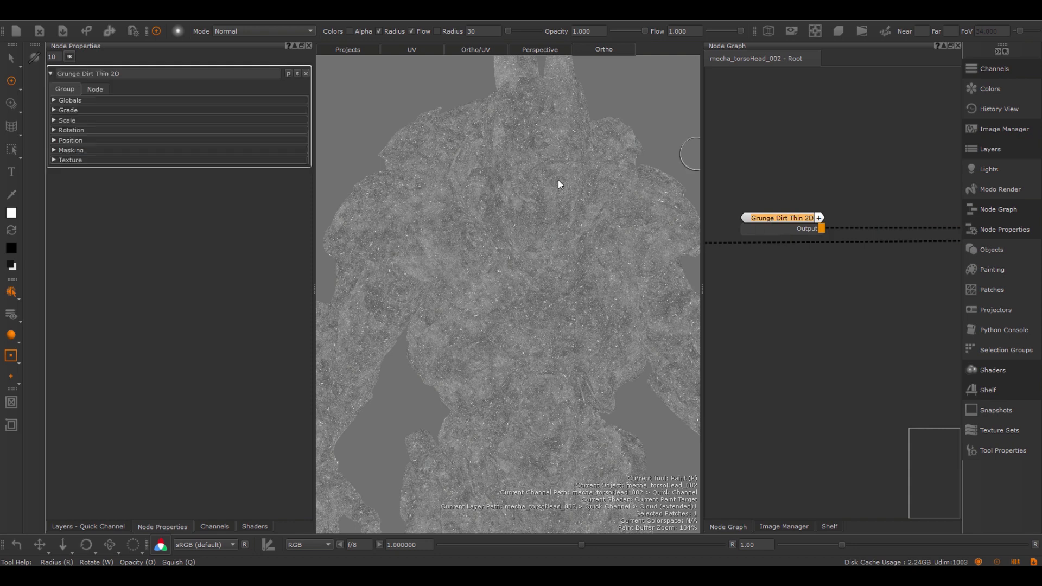
left_click(69, 113)
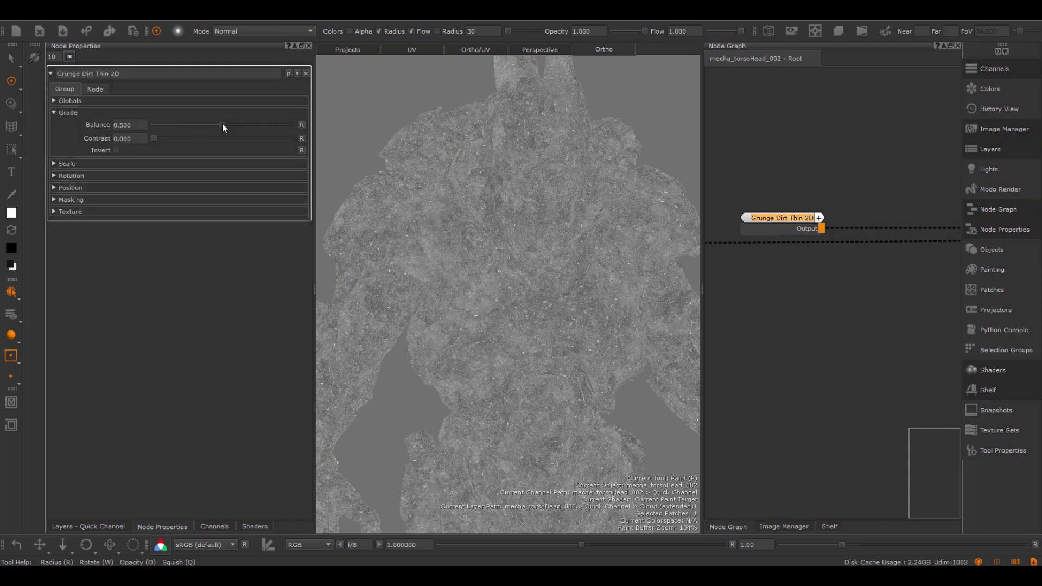
left_click_drag(222, 123, 256, 126)
left_click_drag(154, 139, 259, 142)
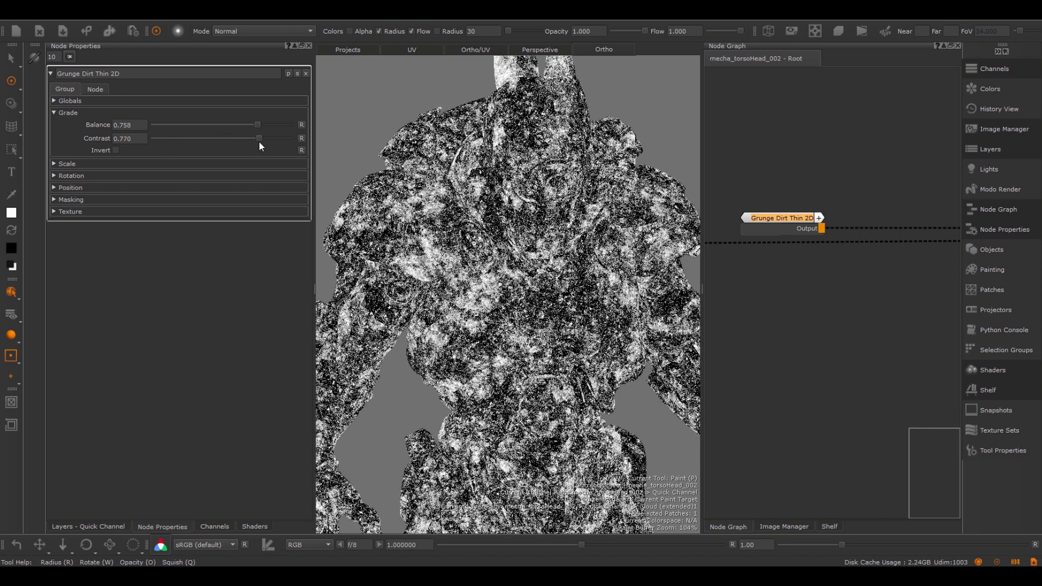
left_click(72, 200)
left_click_drag(155, 212, 226, 212)
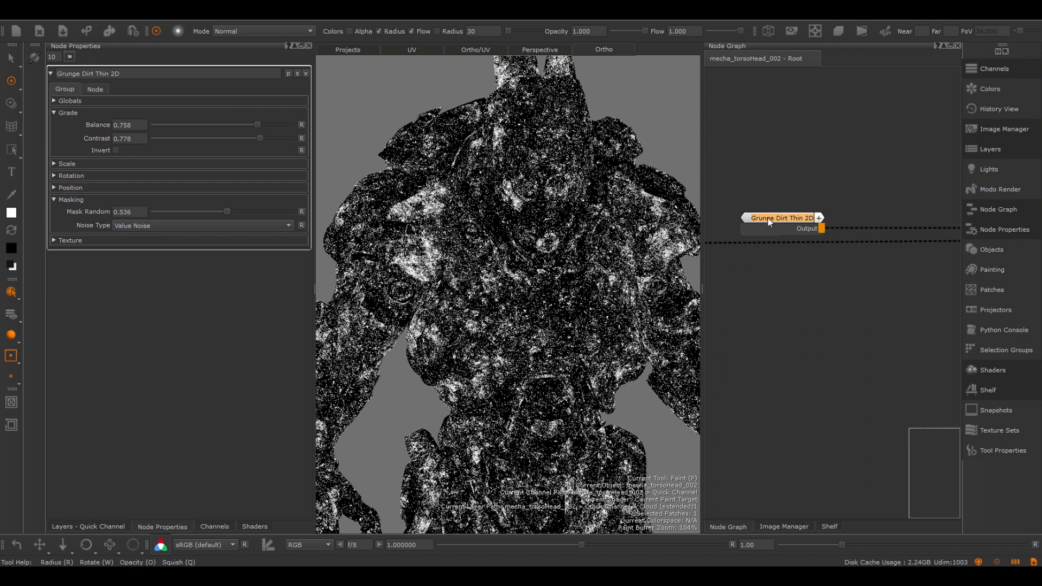
- Add the Grunge Dirt Thin Triplanar preset from the Mask Shelf below the Grunge Dirt Thin 2D node
right_click(750, 284)
mouse_move(783, 342)
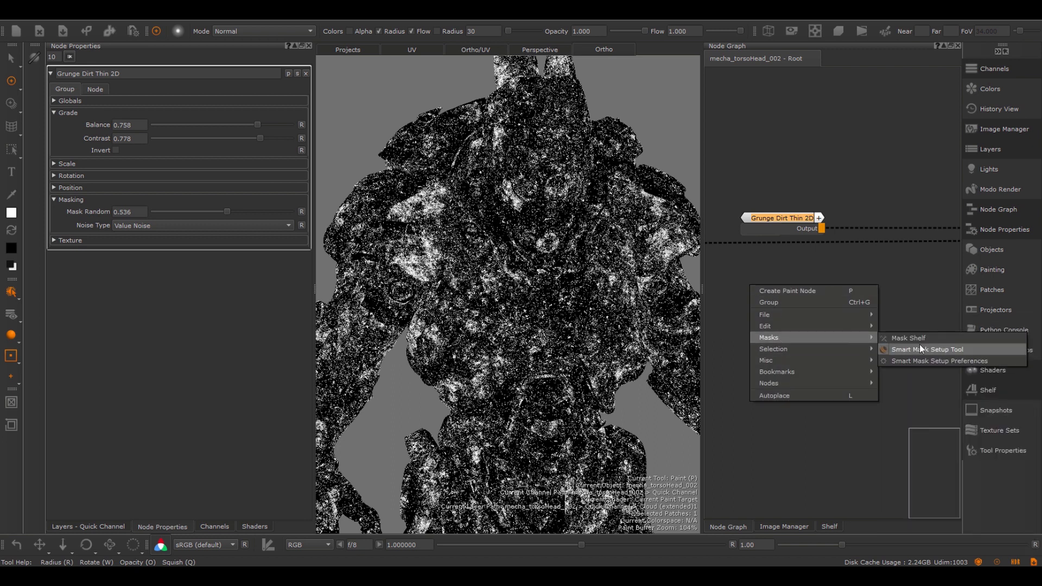
left_click(919, 344)
left_click_drag(458, 140, 726, 331)
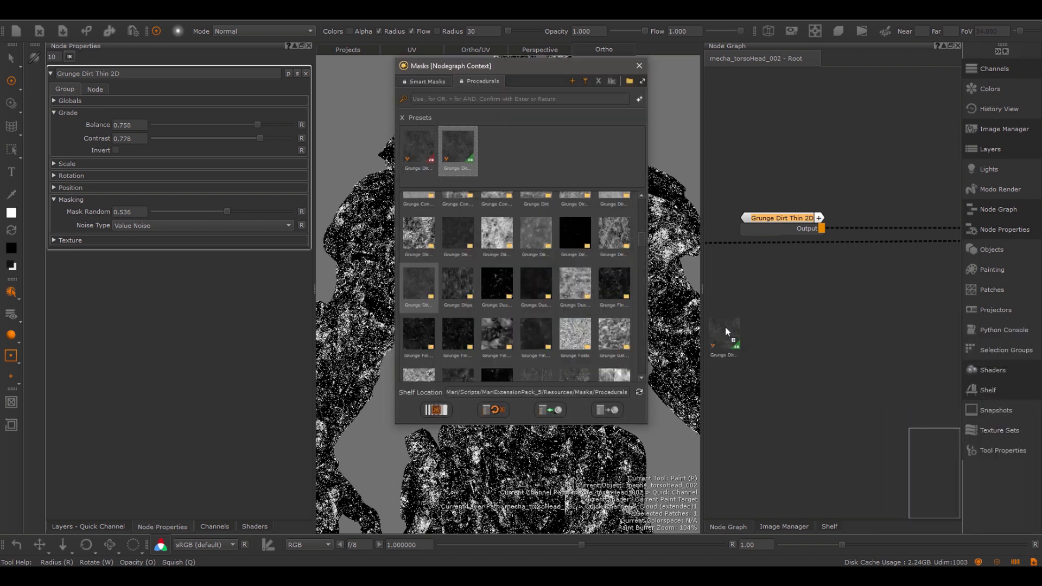
left_click_drag(782, 291, 794, 298)
left_click(640, 65)
- Copy the node attributes of Grunge Dirt Thin 2D, paste them onto Grunge Dirt Thin Triplanar and view that node on the model
left_click(764, 232)
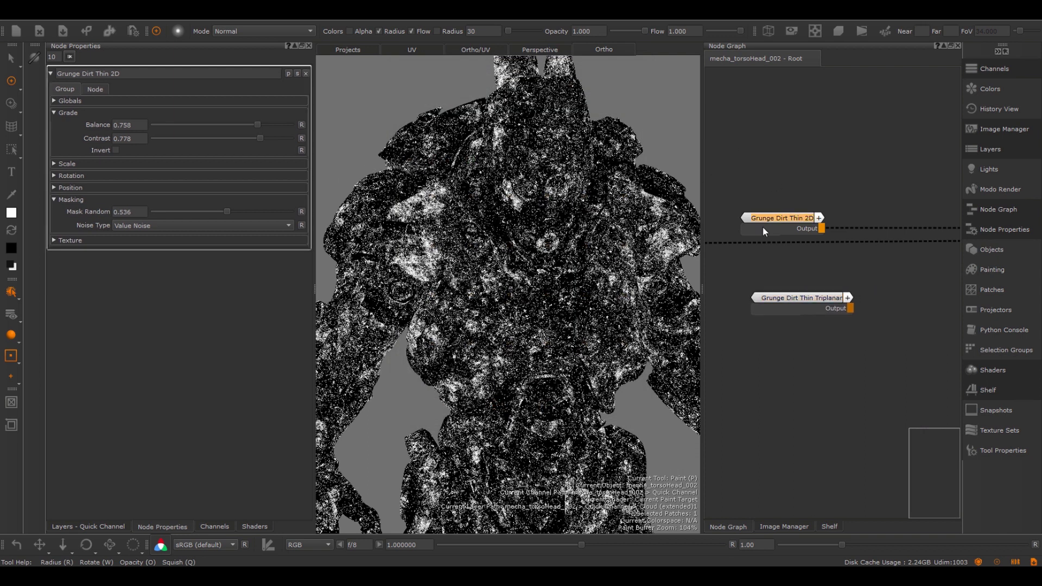
right_click(764, 231)
mouse_move(882, 272)
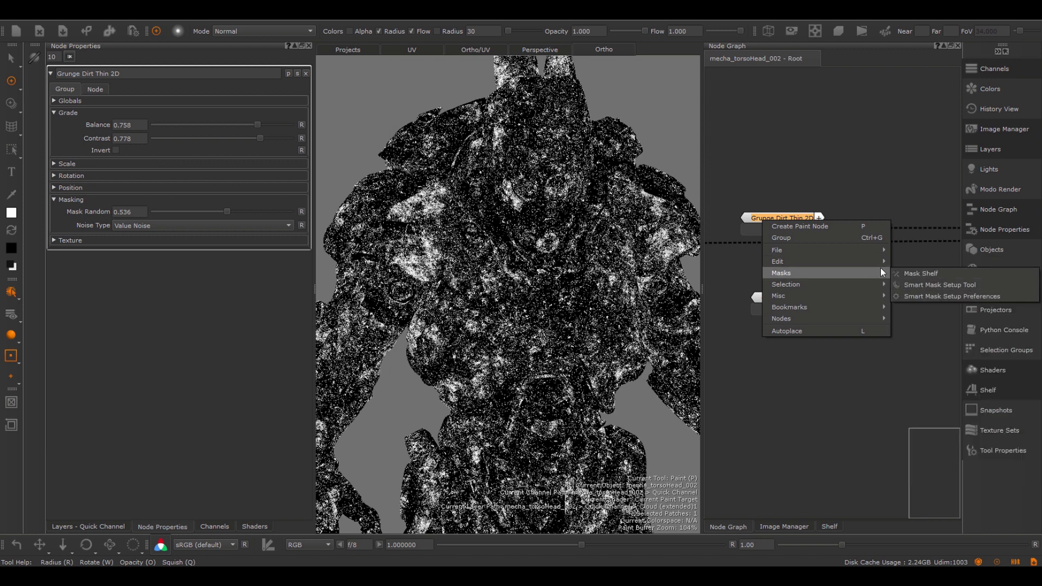
left_click(670, 295)
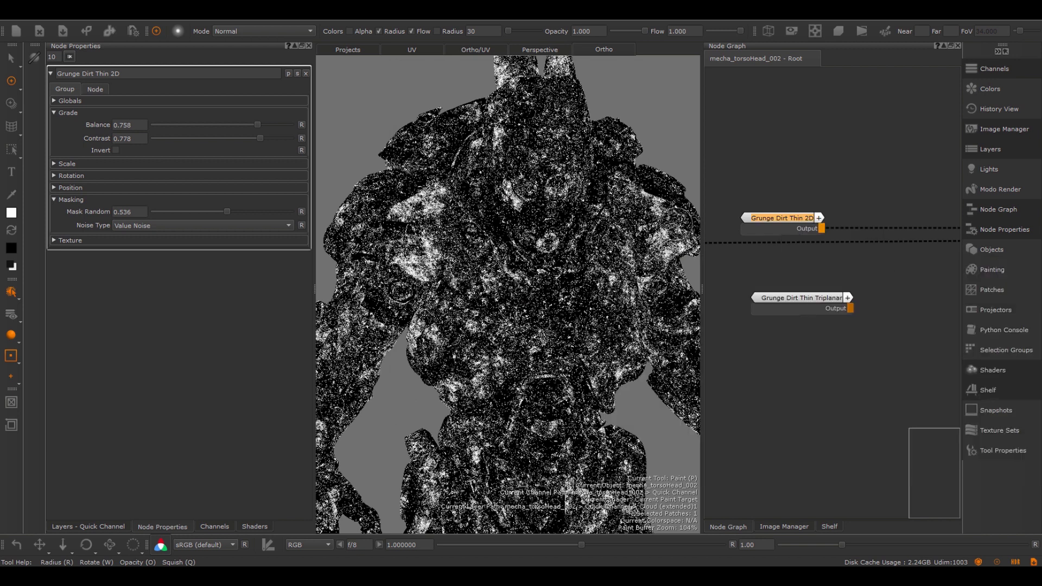
left_click(780, 301)
right_click(778, 299)
mouse_move(814, 340)
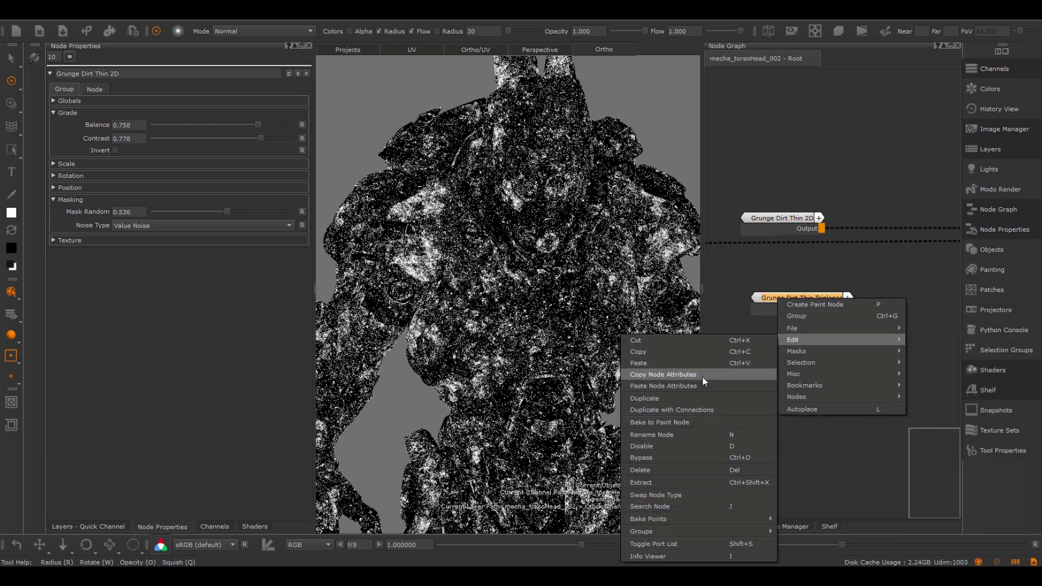
left_click(689, 385)
left_click_drag(800, 296, 782, 290)
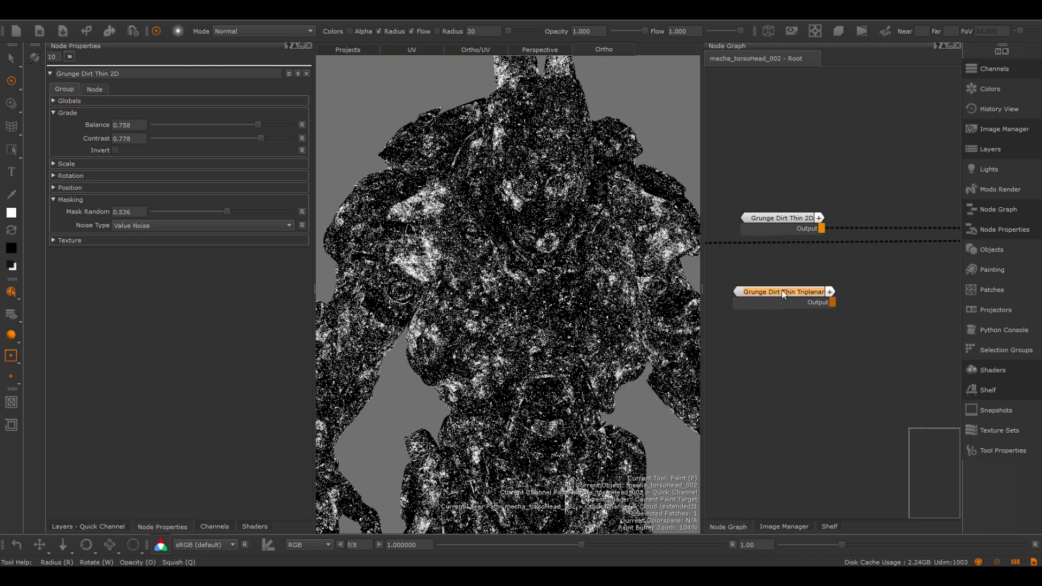
key("1")
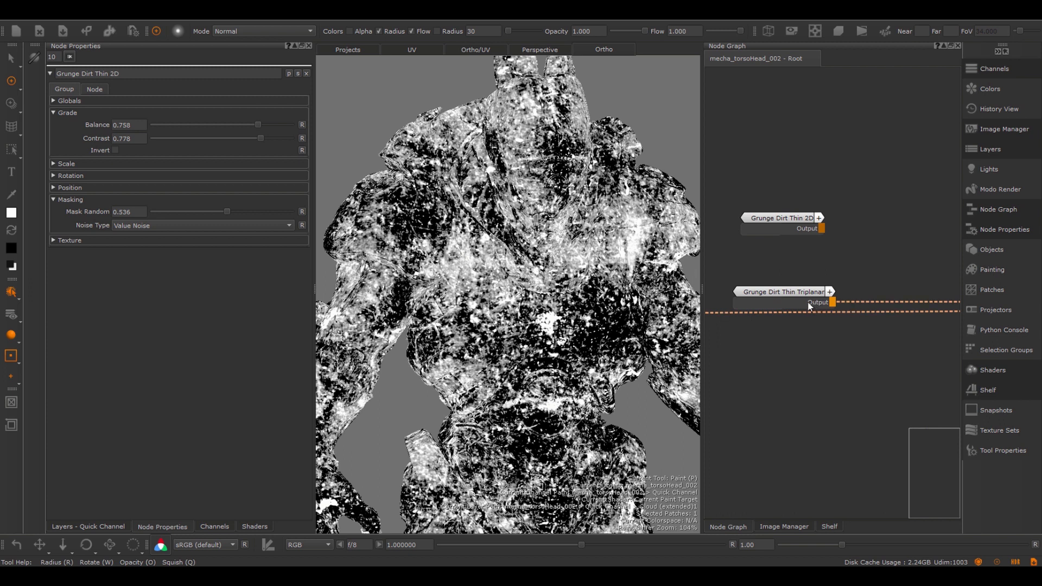
- Set the Amount Multiplier of Grunge Dirt Thin Triplanar to 25 and show its Masking settings
left_click(786, 302)
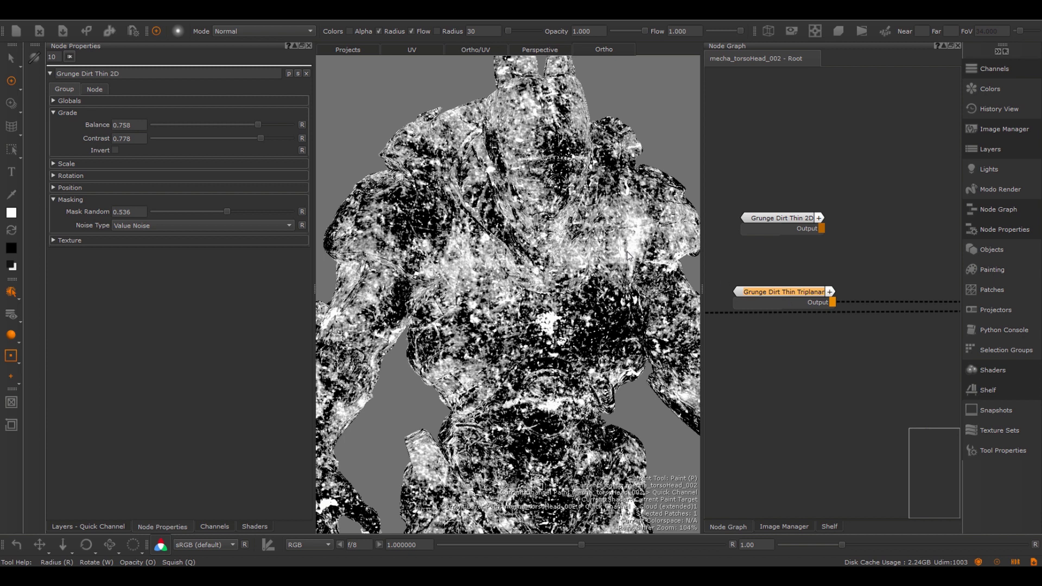
left_click(73, 100)
left_click(291, 124)
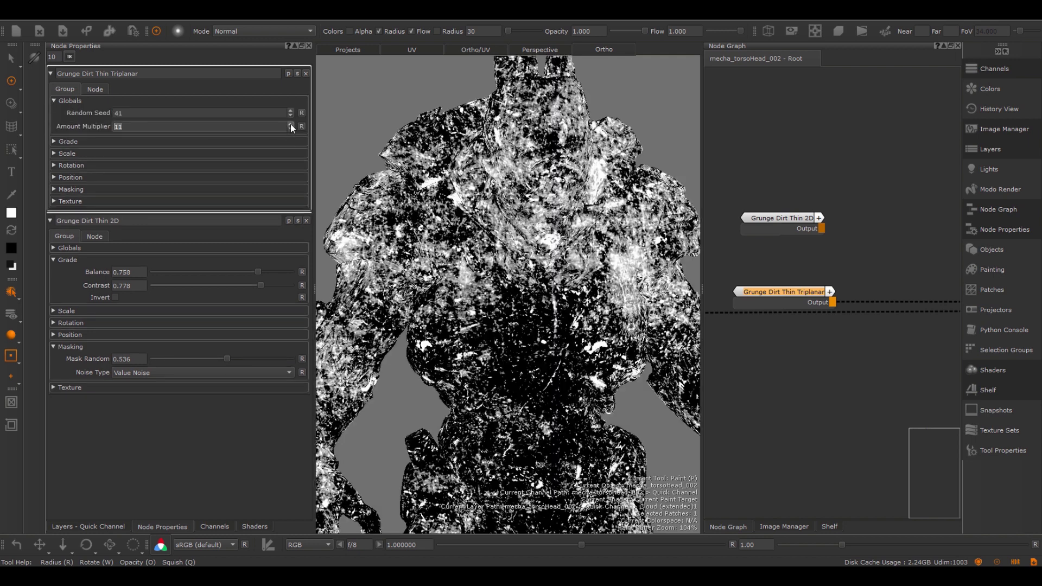
left_click(291, 124)
left_click(291, 124)
left_click(291, 124)
left_click(291, 124)
left_click(291, 124)
left_click(291, 123)
left_click(291, 124)
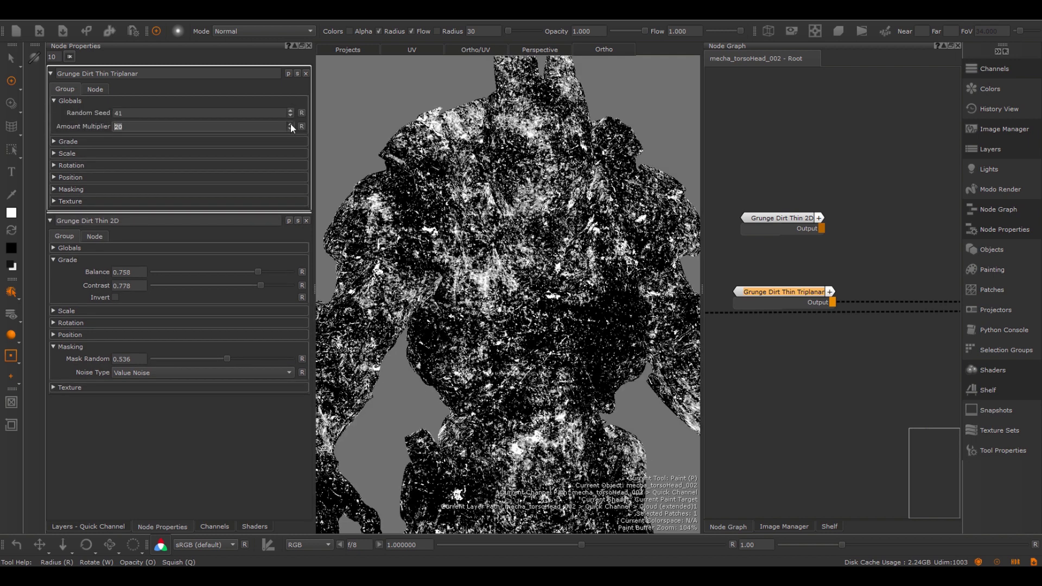
left_click(291, 123)
left_click(291, 124)
left_click(291, 123)
left_click(291, 124)
left_click(291, 124)
left_click(290, 123)
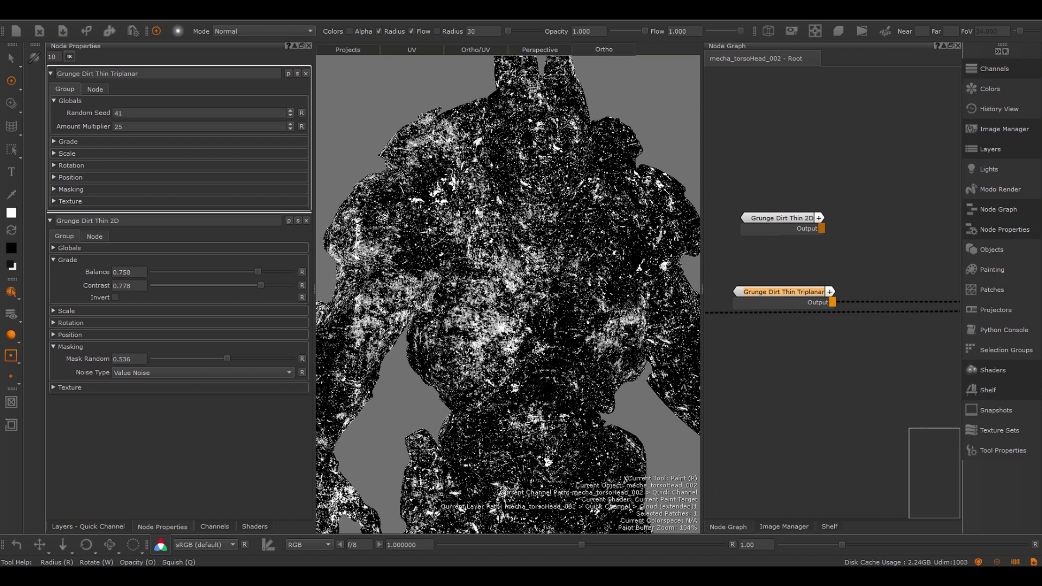
left_click(70, 141)
left_click(70, 141)
left_click(71, 189)
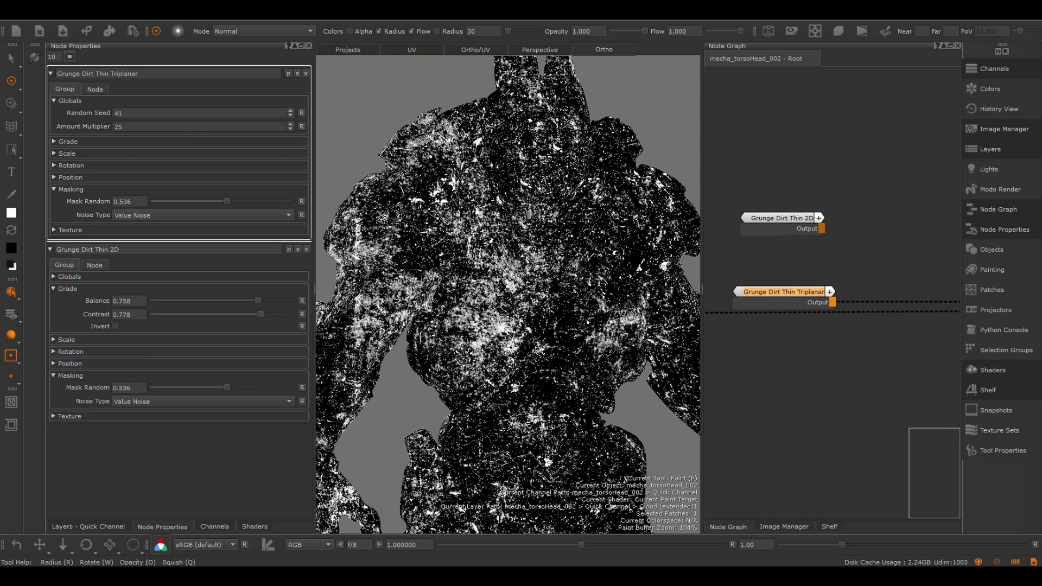